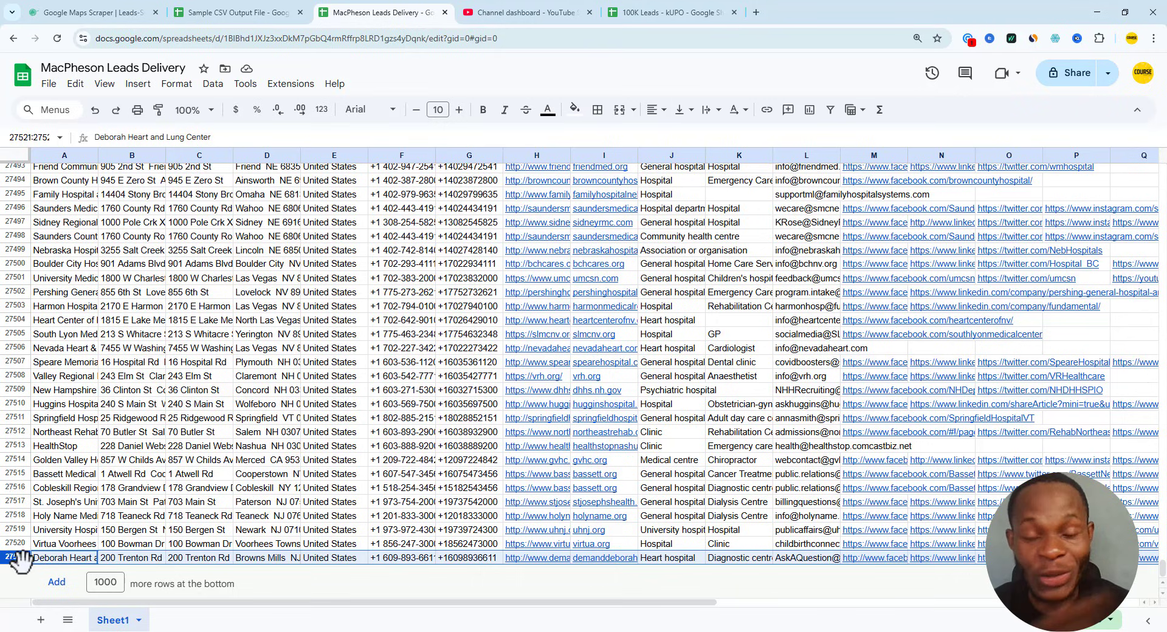
Select the last lead's city cell, D27521, in the MacPheson Leads Delivery sheet.
{"action": "left_click", "coordinate": [266, 557]}
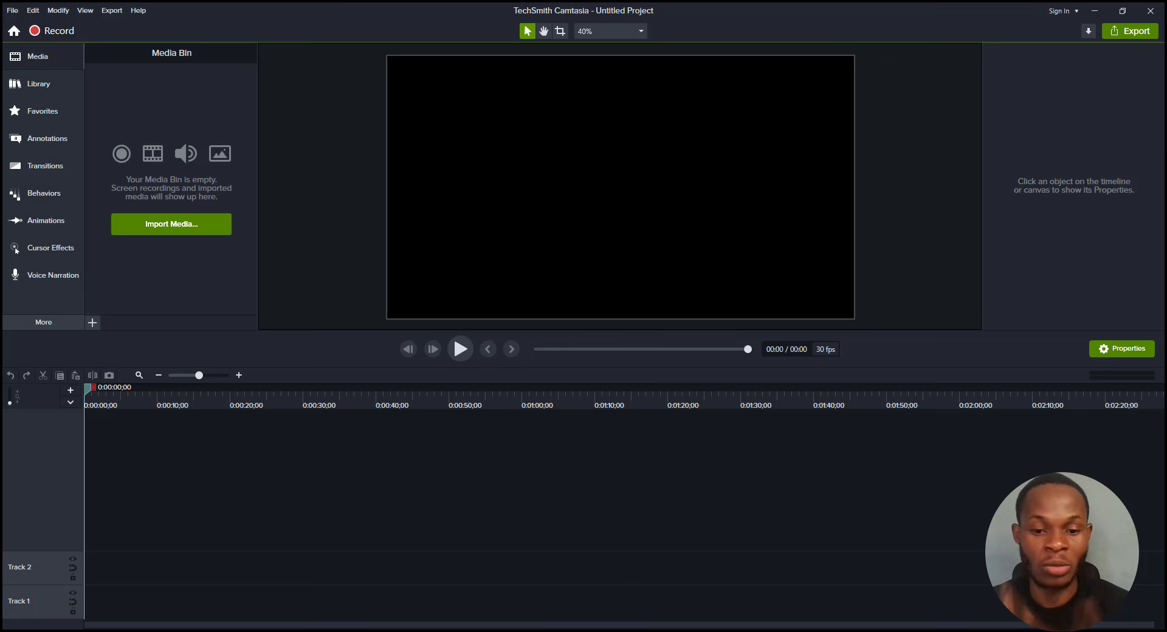
Bring both Chrome windows forward, each showing an empty Leads Sniper scraper panel with 0 leads.
{"action": "mouse_move", "coordinate": [577, 629]}
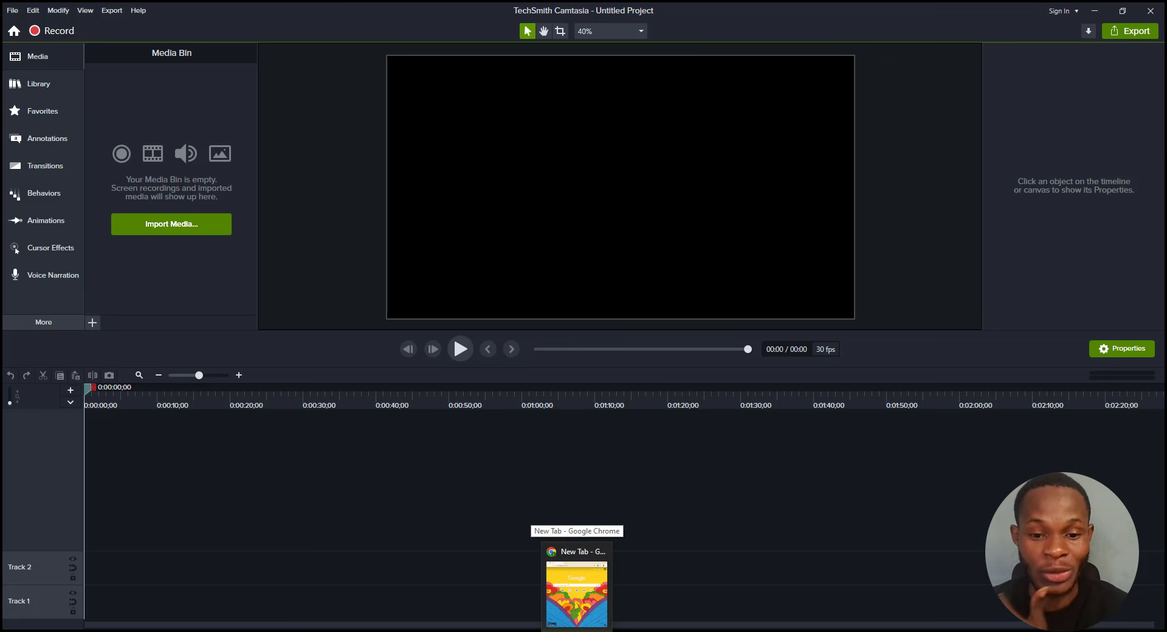
{"action": "left_click", "coordinate": [577, 592]}
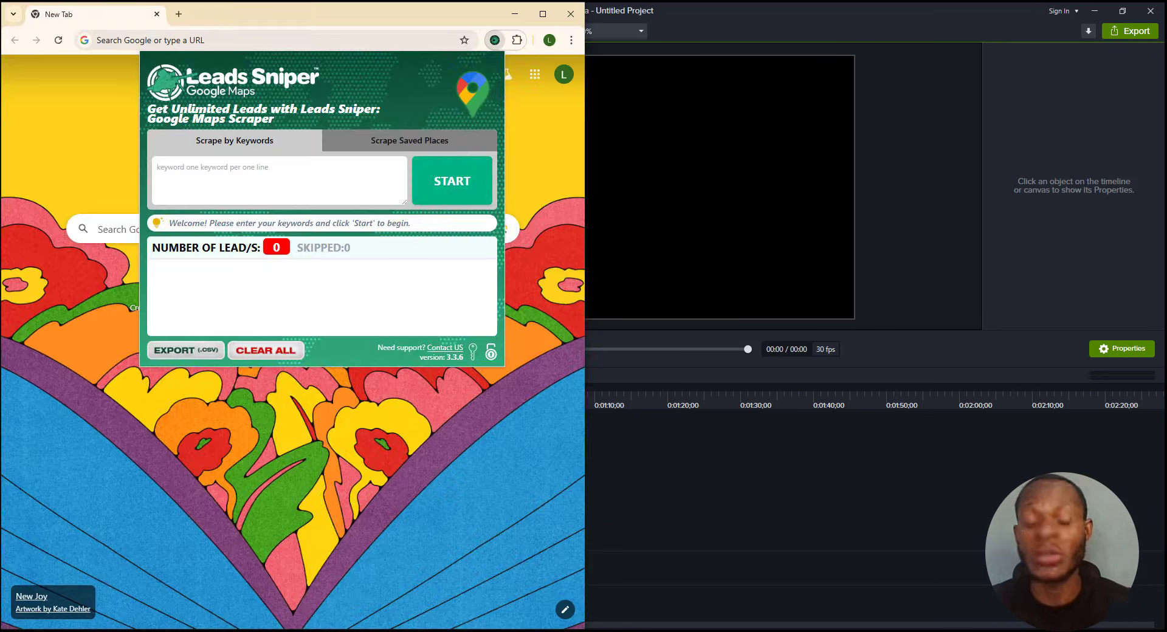
{"action": "key", "text": "alt+Tab"}
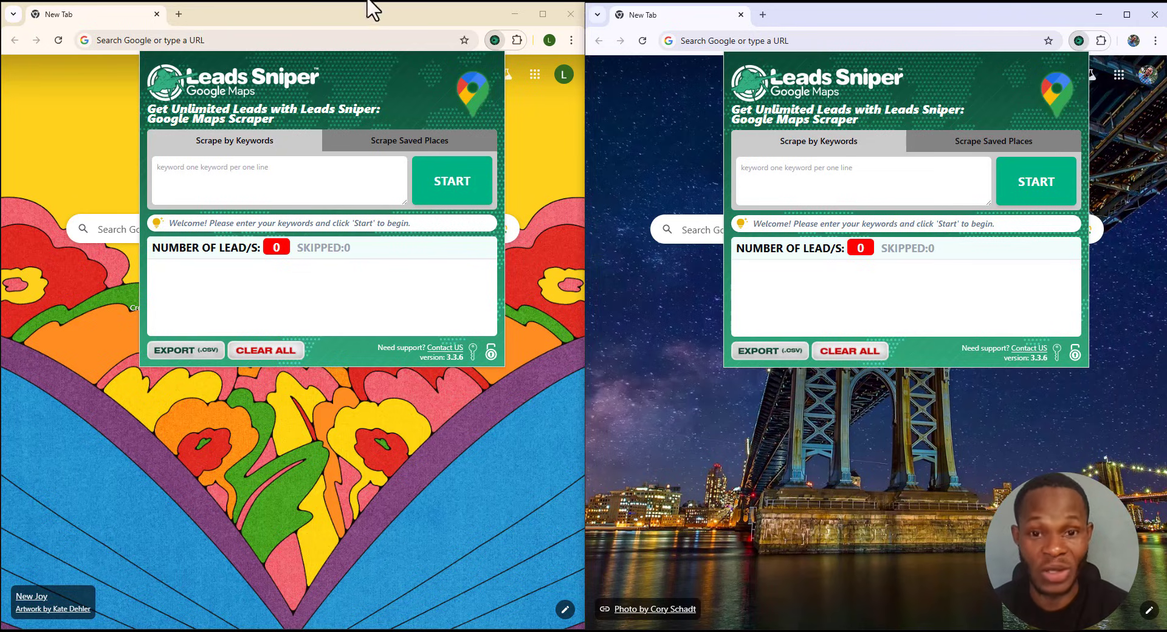
Reopen the Leads Sniper panel in the left and right windows, then pull up the OneNote keyword lists.
{"action": "left_click", "coordinate": [102, 160]}
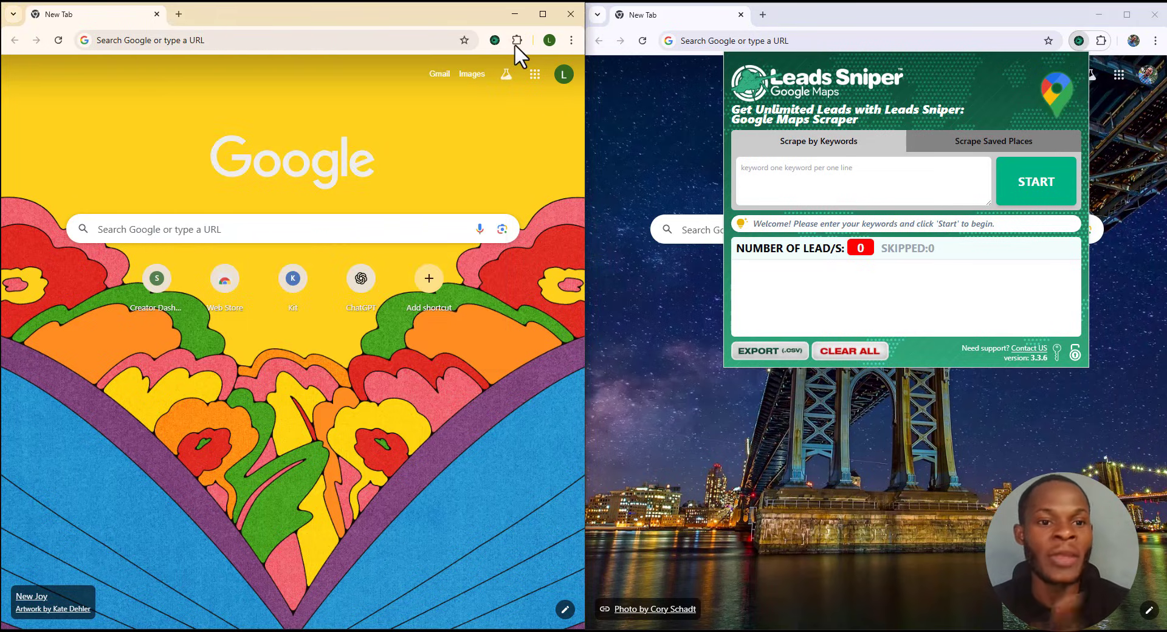
{"action": "left_click", "coordinate": [495, 42]}
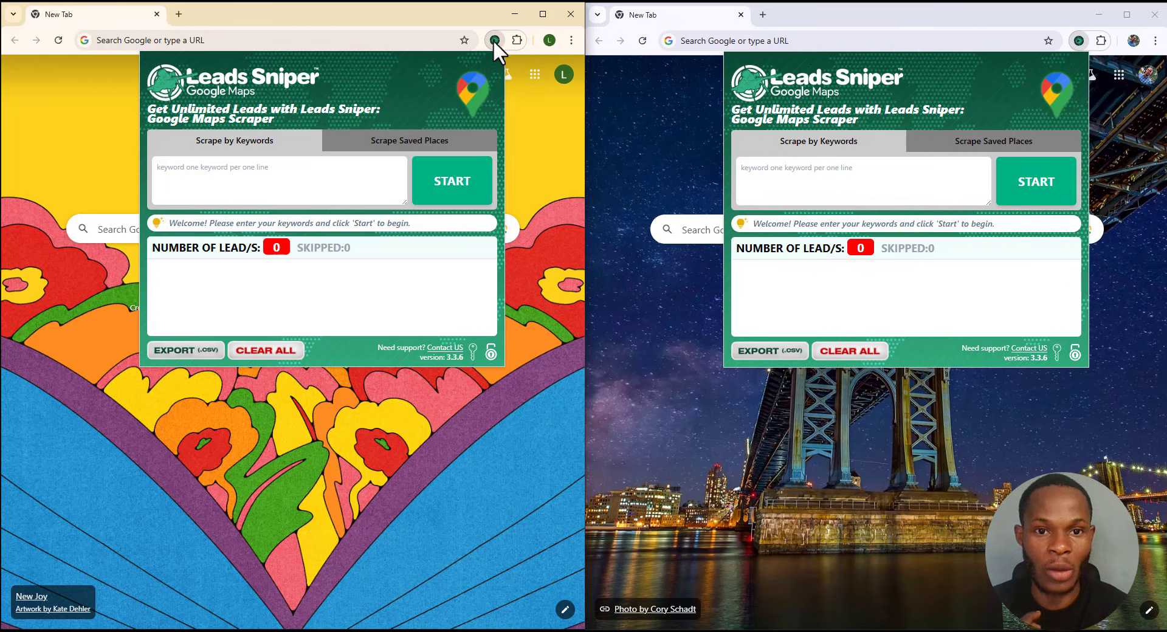
{"action": "left_click", "coordinate": [922, 410]}
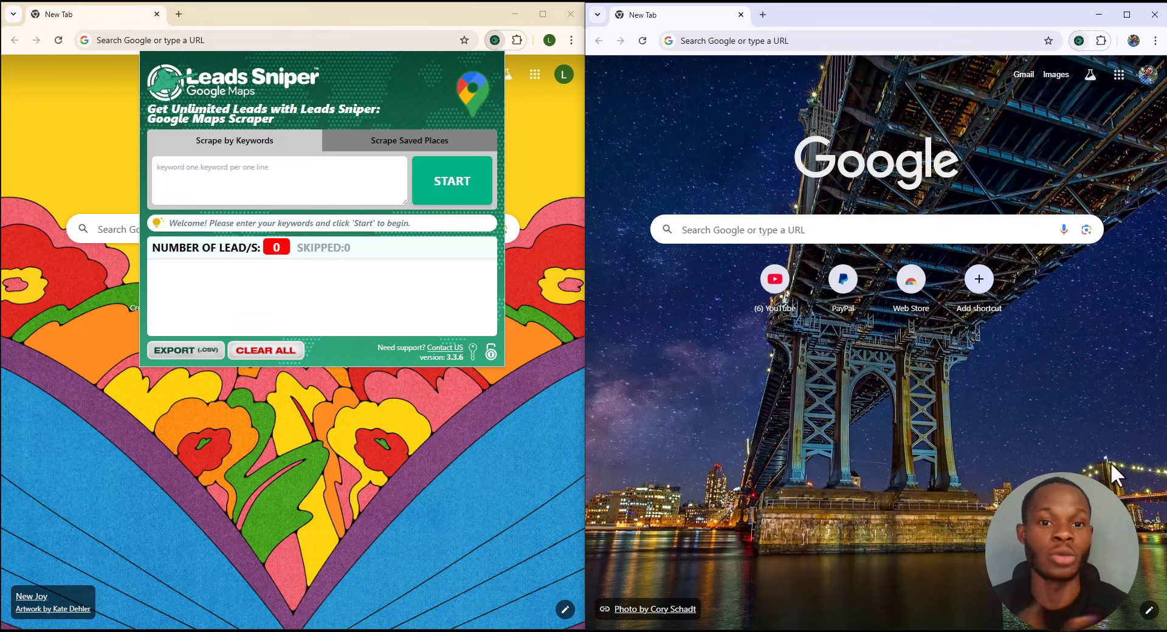
{"action": "left_click", "coordinate": [1078, 41]}
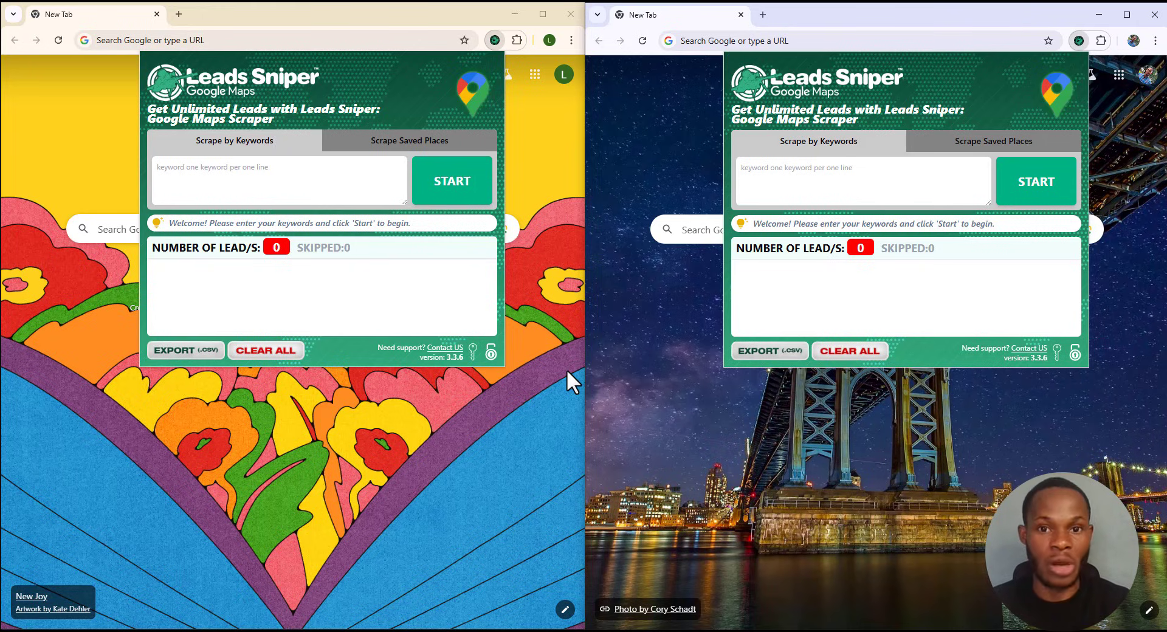
{"action": "left_click", "coordinate": [310, 190]}
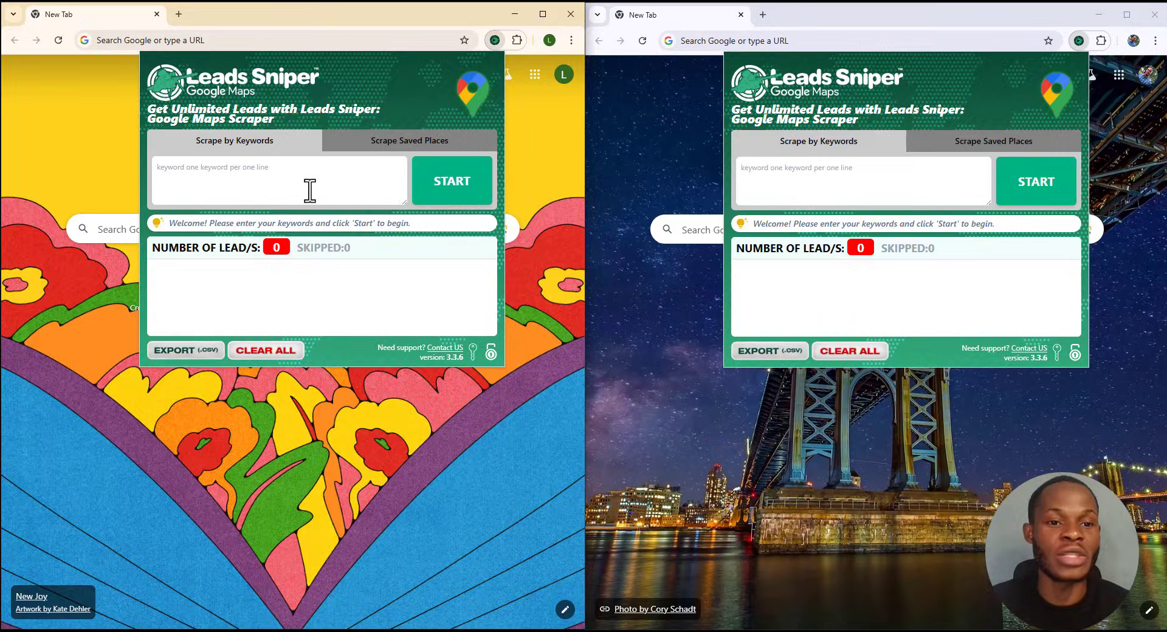
{"action": "left_click", "coordinate": [585, 629]}
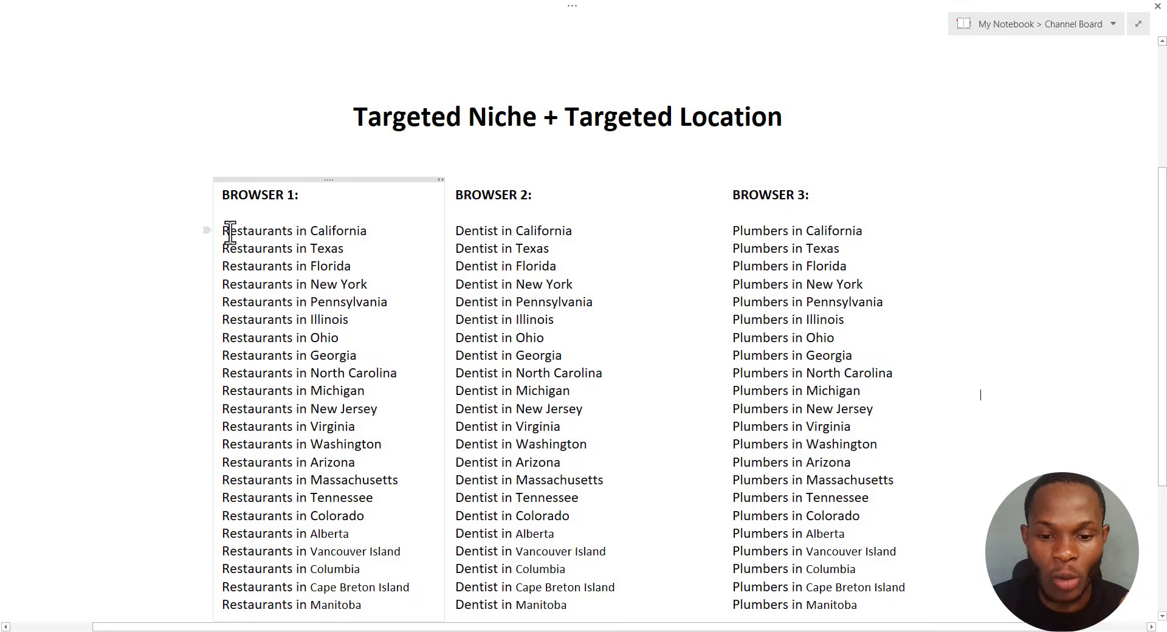
Copy the 21 Browser 1 restaurant keywords from OneNote into the left scraper.
{"action": "left_click_drag", "start_coordinate": [226, 233], "coordinate": [353, 587]}
{"action": "right_click", "coordinate": [245, 390]}
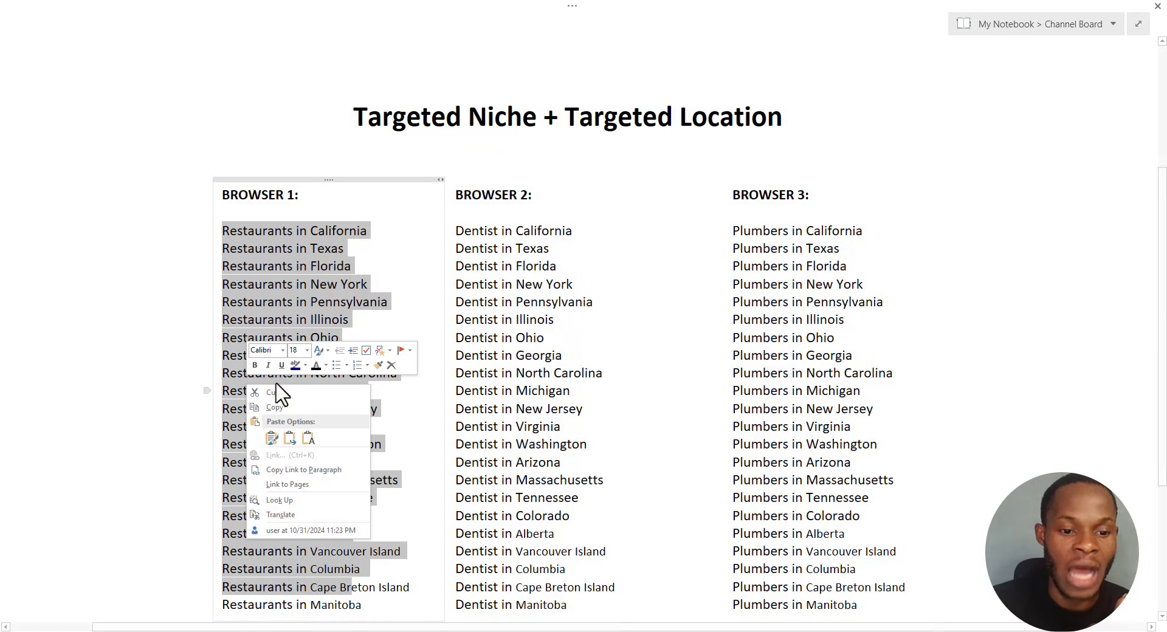
{"action": "left_click", "coordinate": [283, 407]}
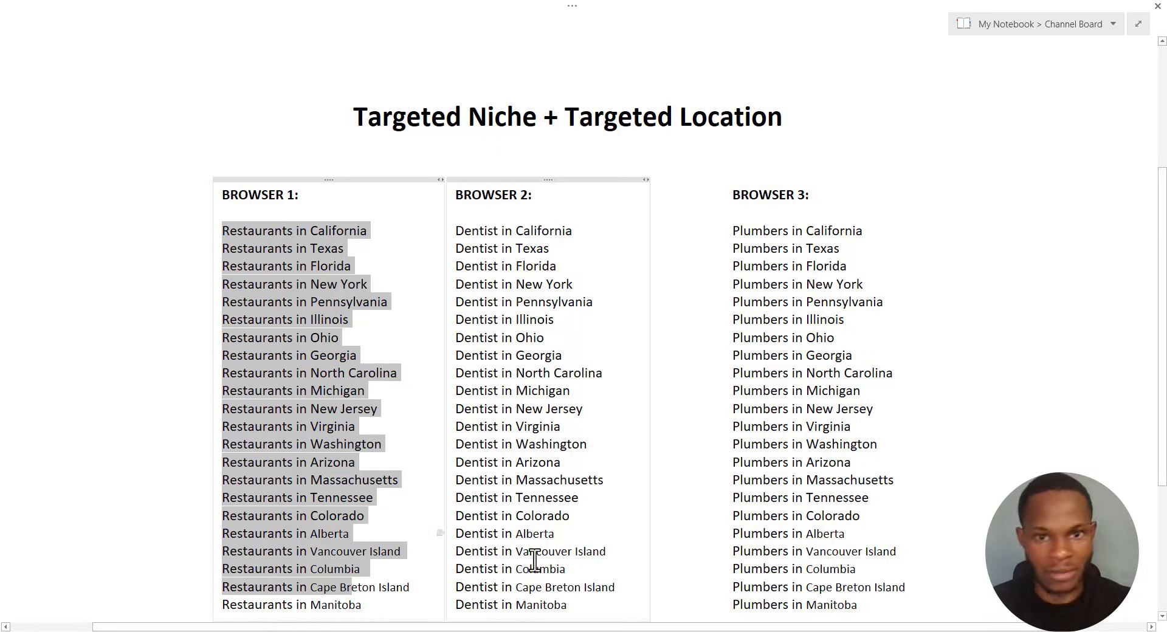
{"action": "key", "text": "alt+Tab"}
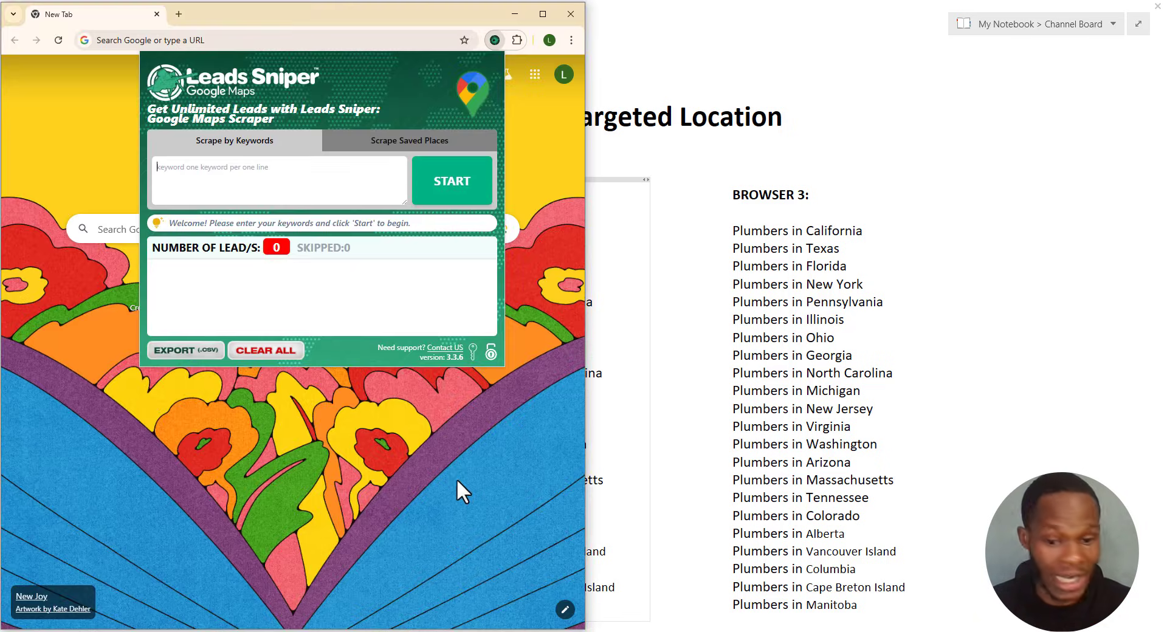
{"action": "key", "text": "ctrl+v"}
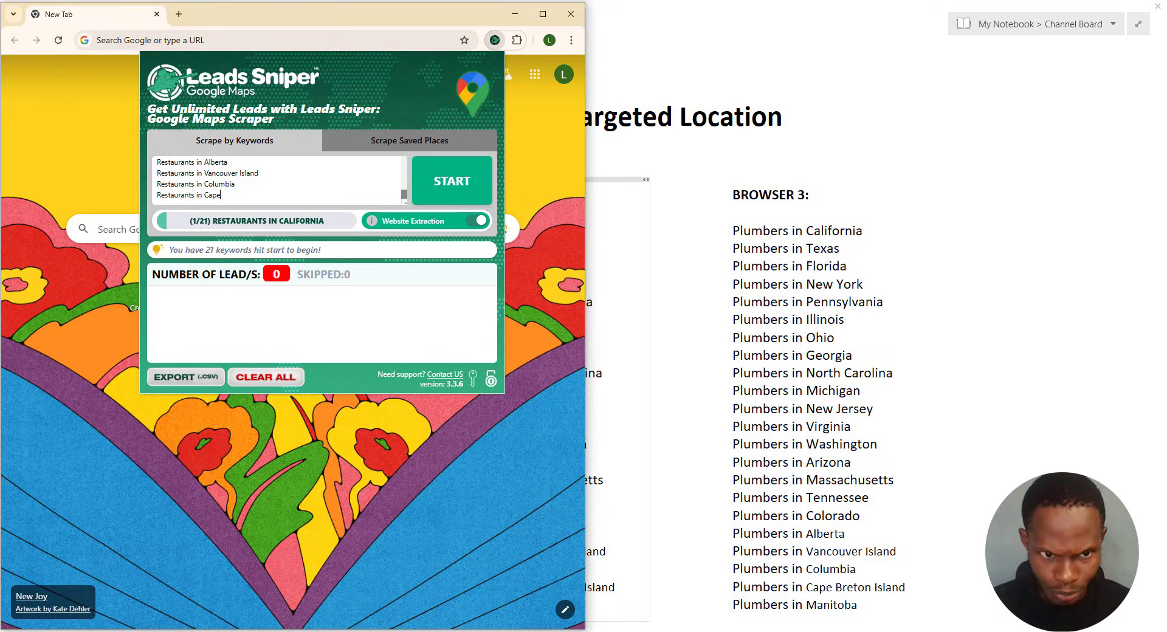
Copy the 22 Browser 2 dentist keywords from OneNote into the right scraper.
{"action": "key", "text": "alt+Tab"}
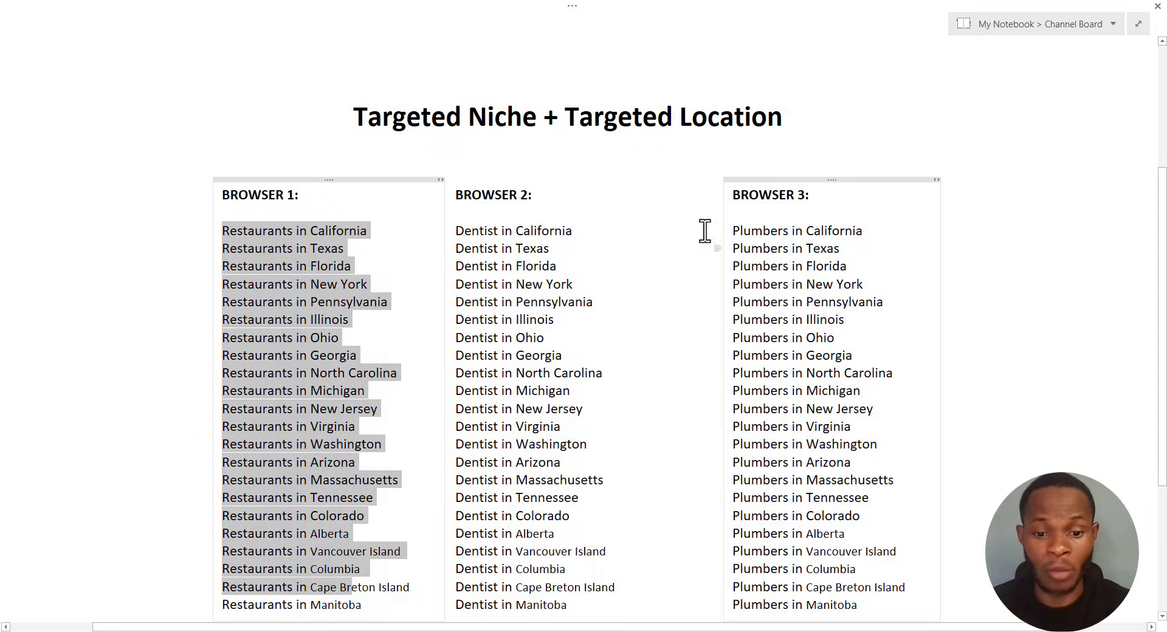
{"action": "left_click_drag", "start_coordinate": [460, 229], "coordinate": [614, 602]}
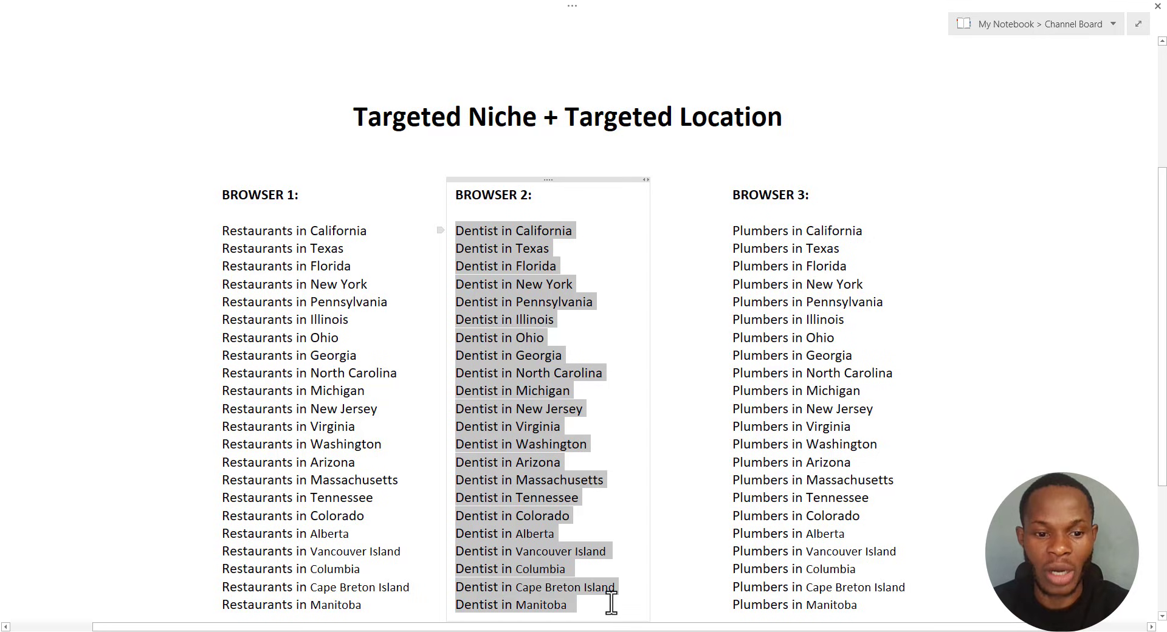
{"action": "right_click", "coordinate": [530, 486]}
{"action": "left_click", "coordinate": [547, 347]}
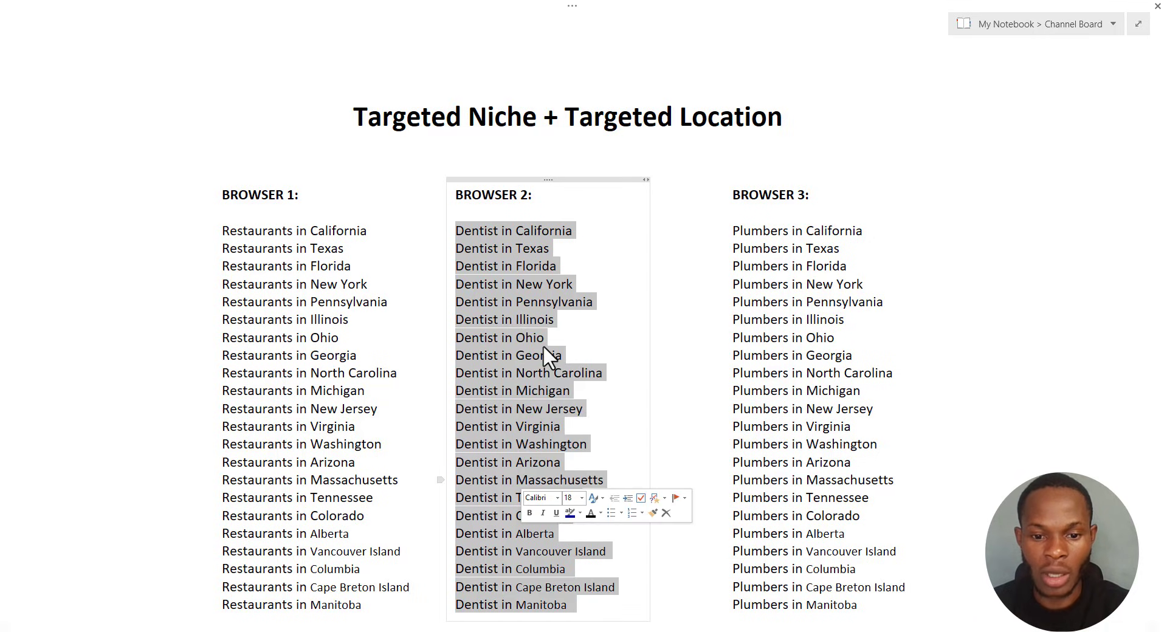
{"action": "key", "text": "alt+Tab"}
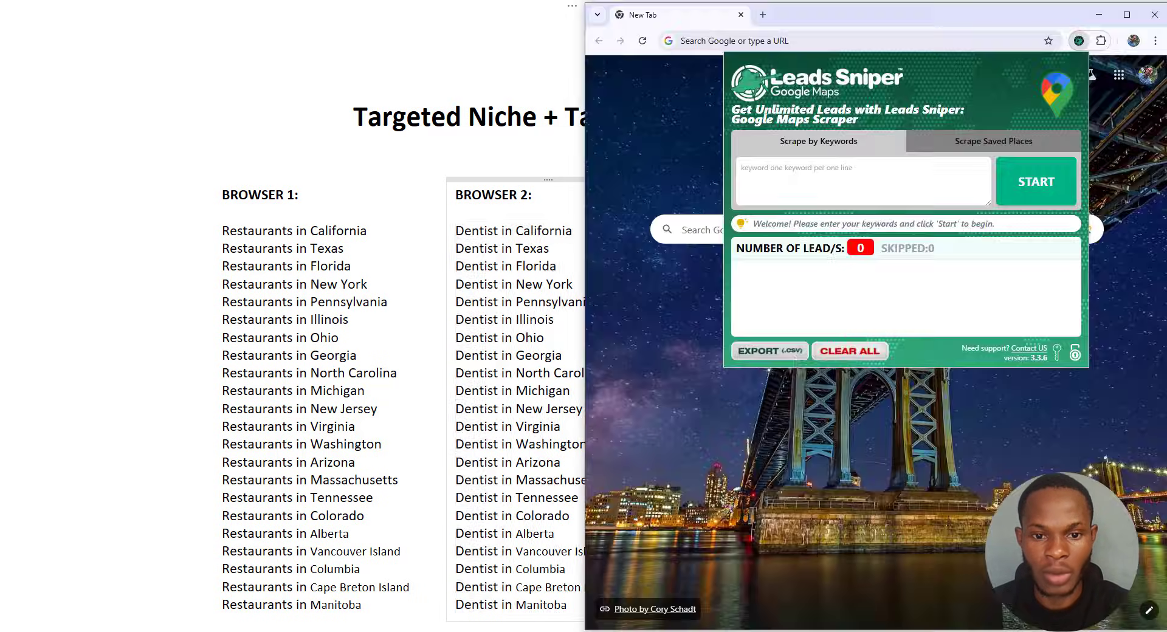
{"action": "left_click", "coordinate": [789, 177]}
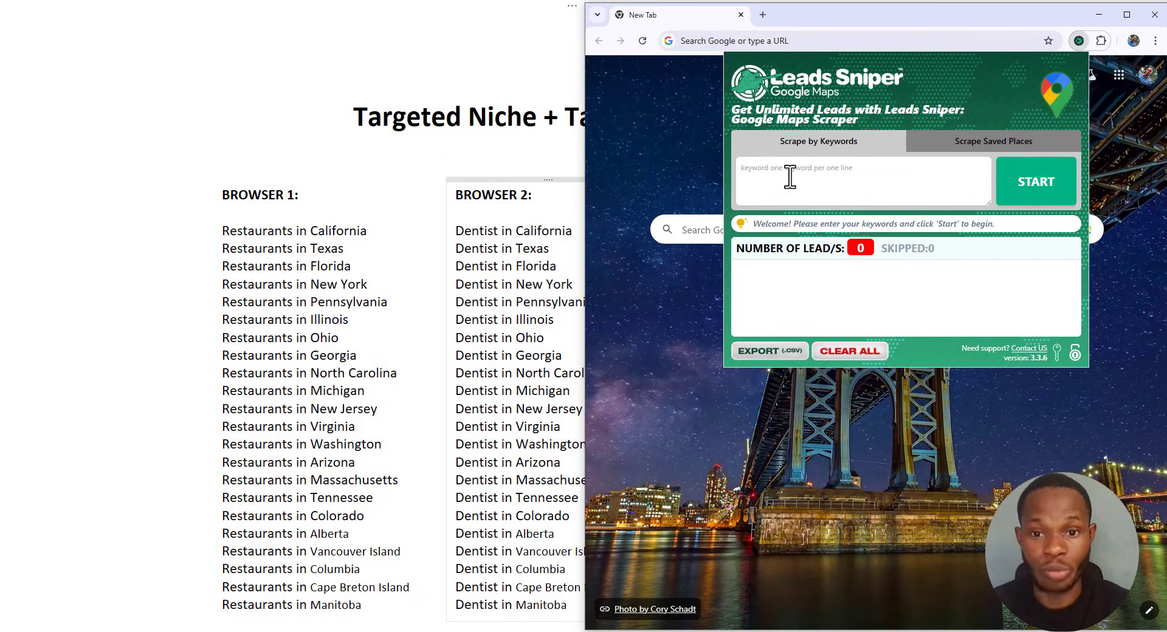
{"action": "key", "text": "ctrl+v"}
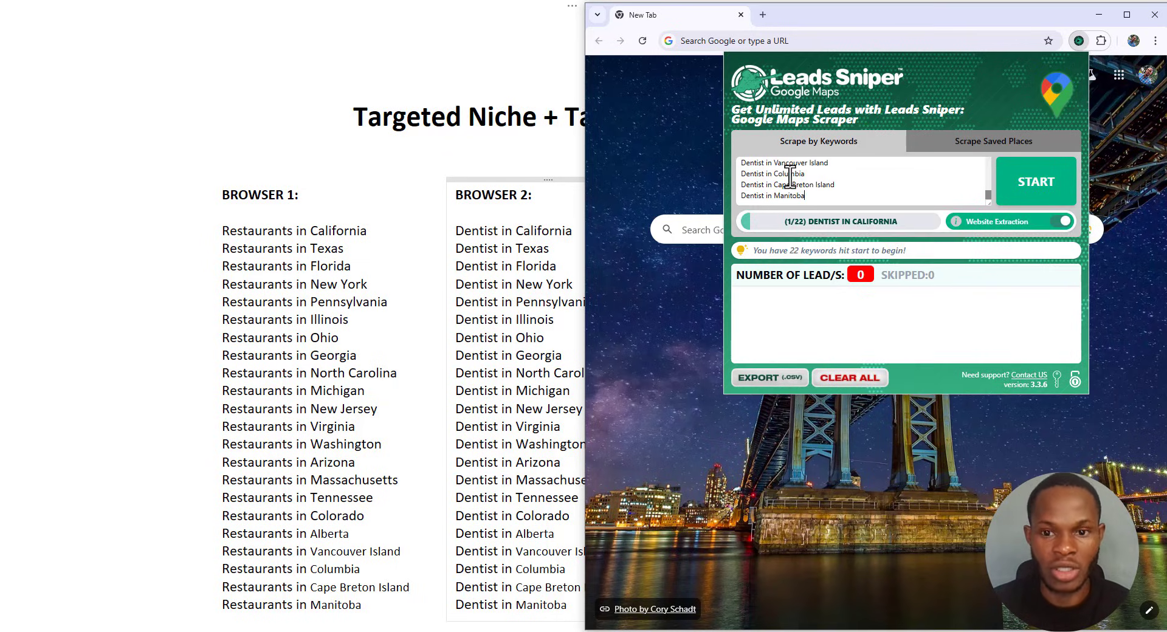
{"action": "scroll", "coordinate": [854, 201], "scroll_direction": "up", "scroll_amount": 6}
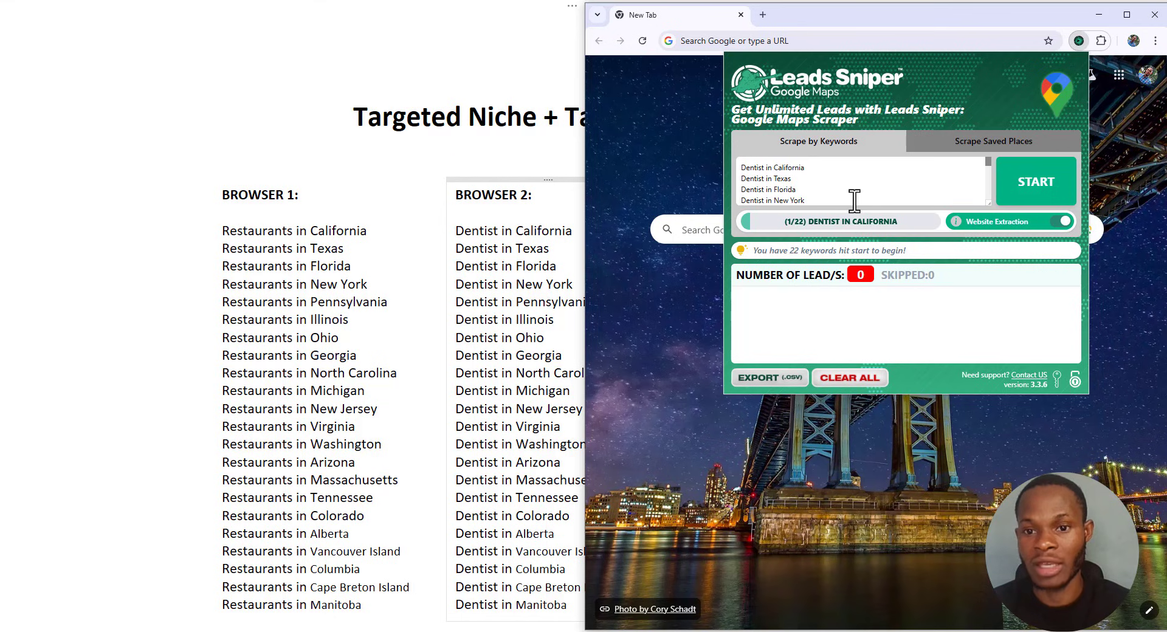
{"action": "left_click", "coordinate": [504, 631]}
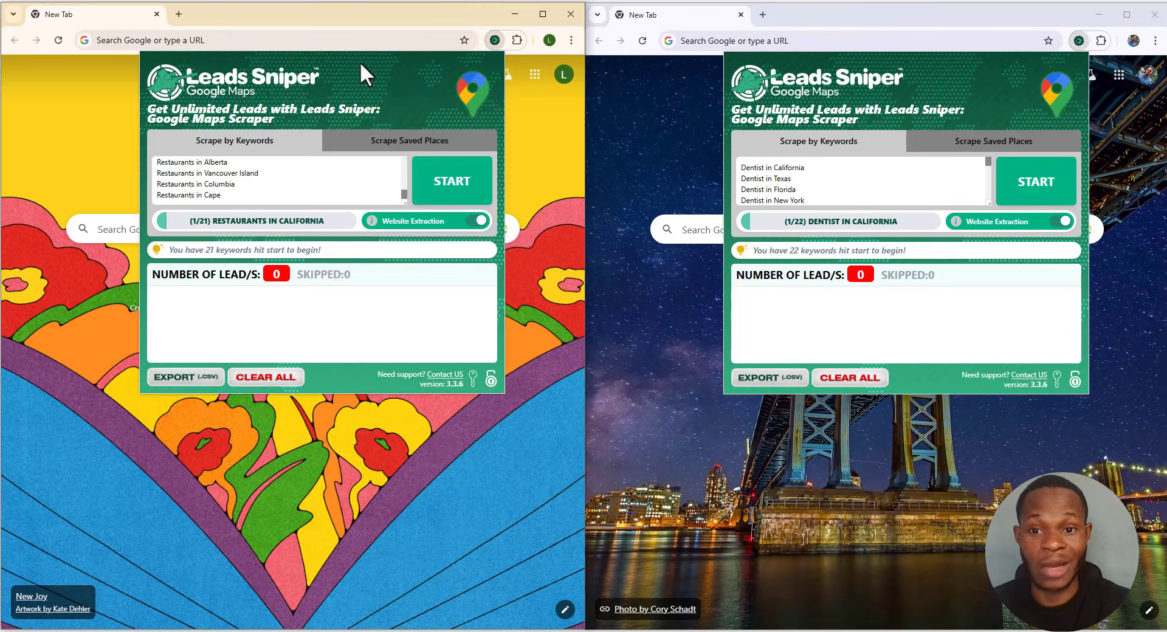
Start scraping in both windows: restaurant keywords on the left, dentist keywords on the right.
{"action": "left_click", "coordinate": [446, 195]}
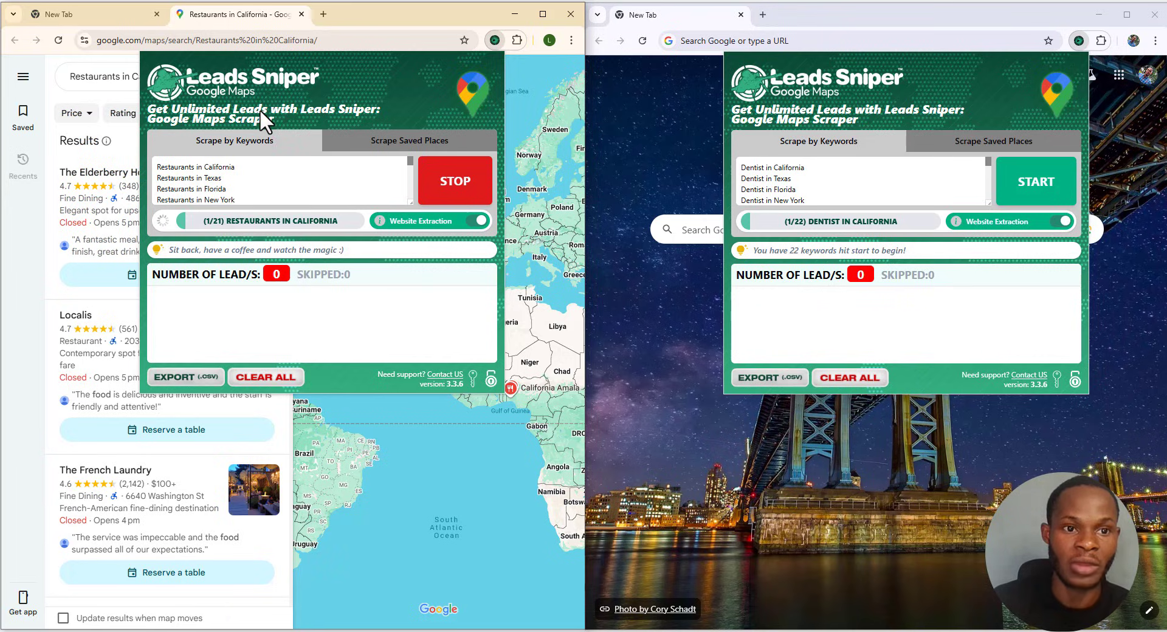
{"action": "left_click", "coordinate": [1021, 185]}
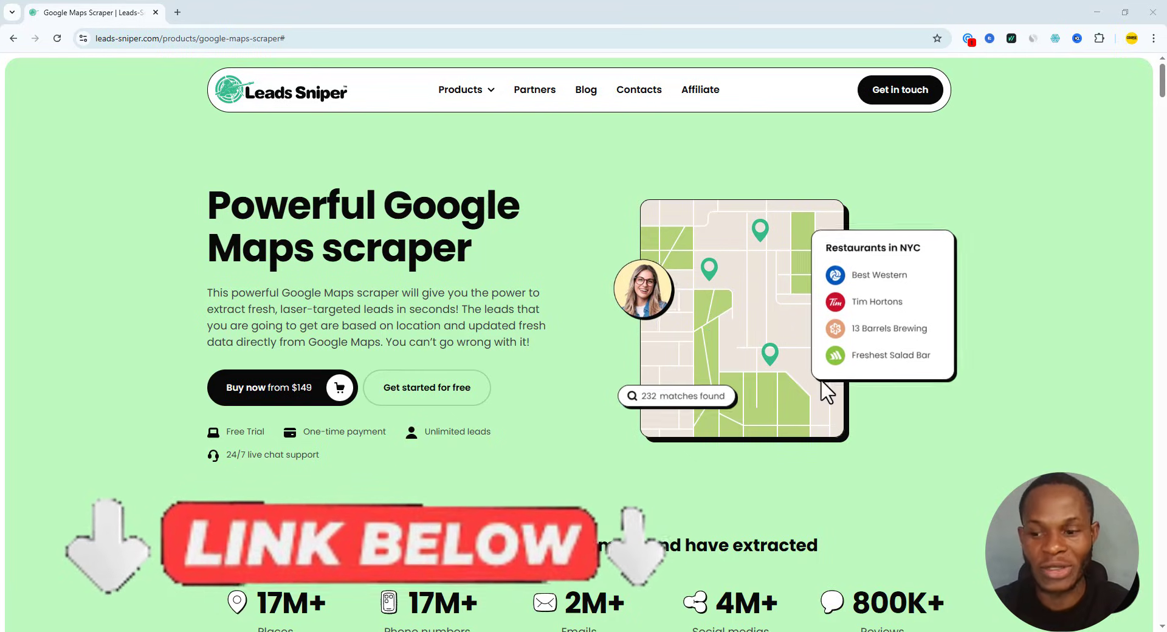
Scroll the Google Maps Scraper product page past Time-saving to the Comprehensive data section.
{"action": "scroll", "coordinate": [720, 258], "scroll_direction": "down", "scroll_amount": 1}
{"action": "scroll", "coordinate": [717, 252], "scroll_direction": "down", "scroll_amount": 6}
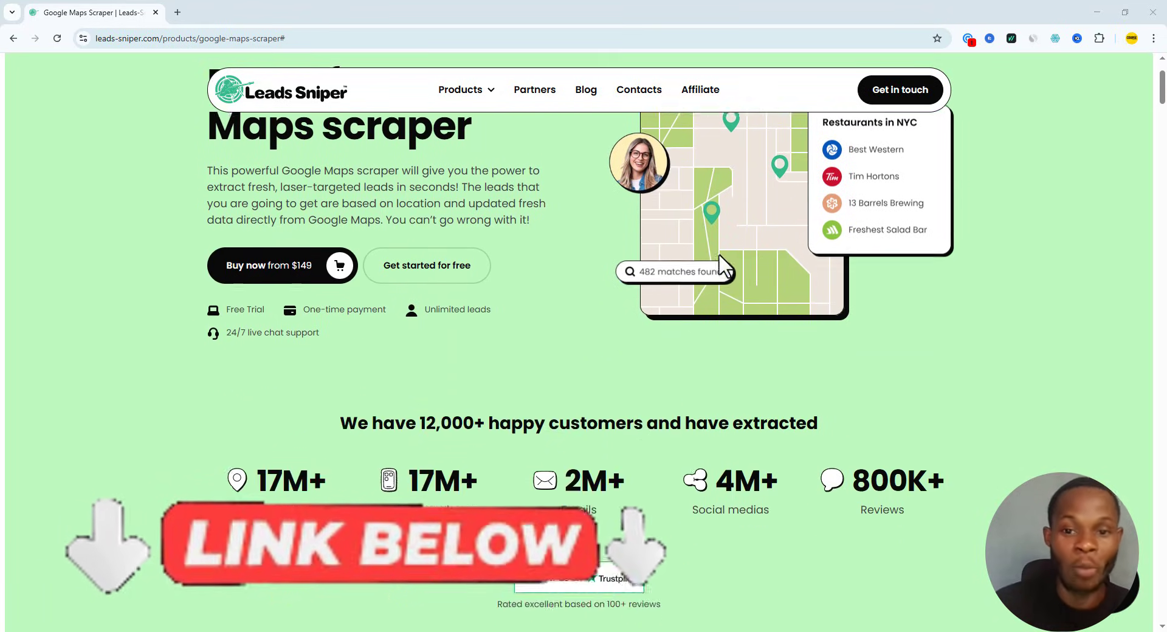
{"action": "scroll", "coordinate": [726, 273], "scroll_direction": "down", "scroll_amount": 1}
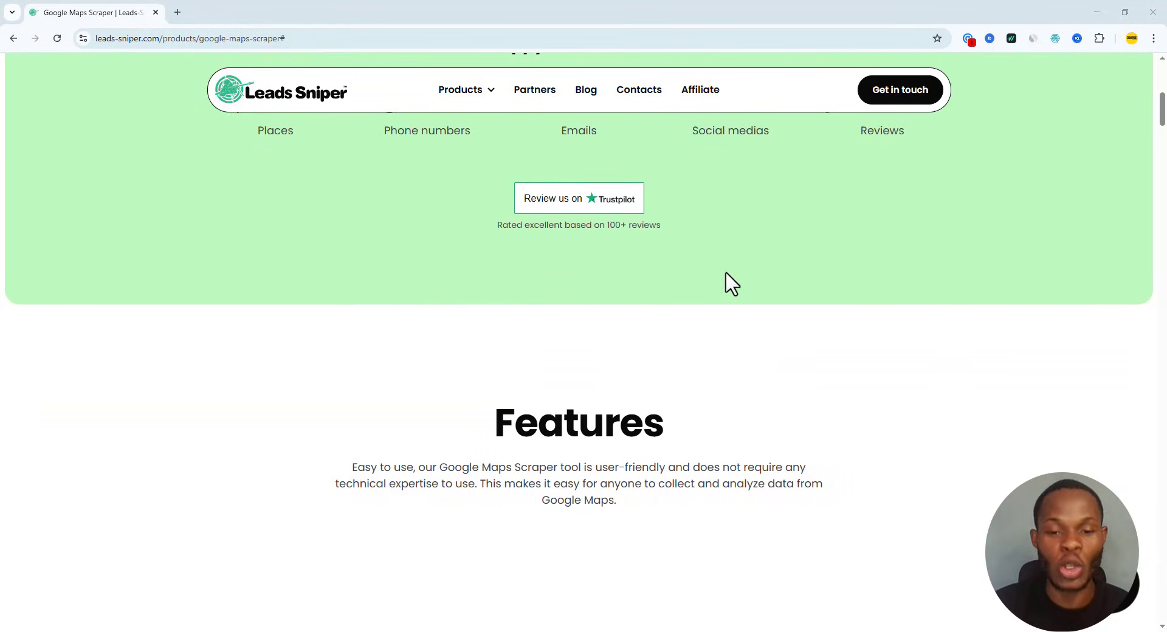
{"action": "scroll", "coordinate": [730, 283], "scroll_direction": "down", "scroll_amount": 6}
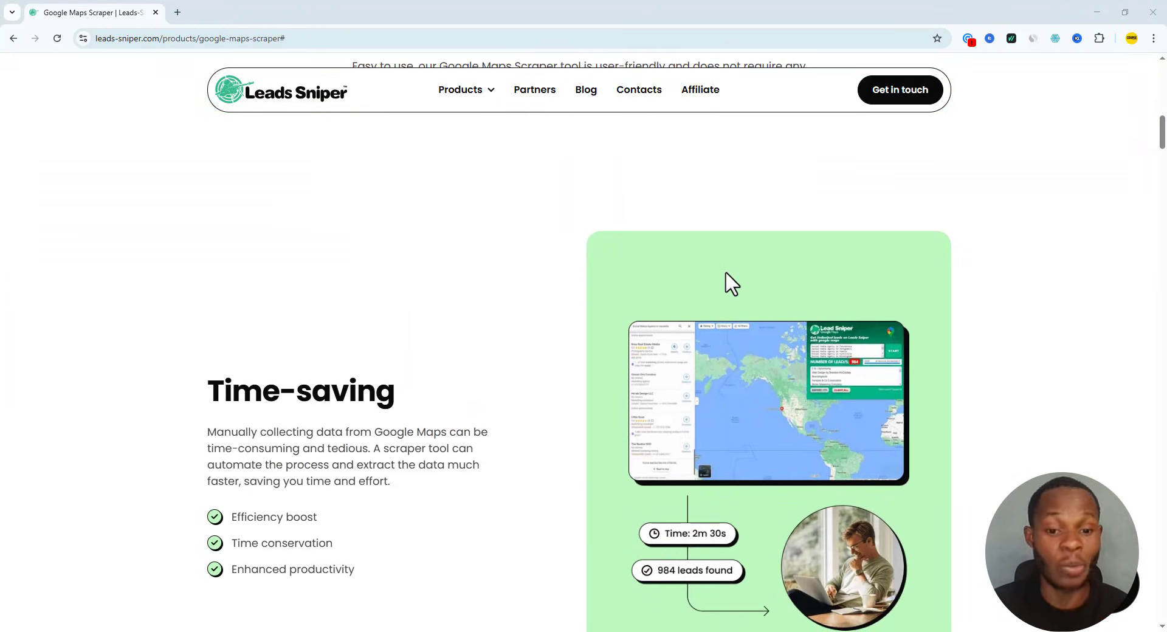
{"action": "scroll", "coordinate": [731, 283], "scroll_direction": "down", "scroll_amount": 1}
{"action": "scroll", "coordinate": [731, 283], "scroll_direction": "down", "scroll_amount": 3}
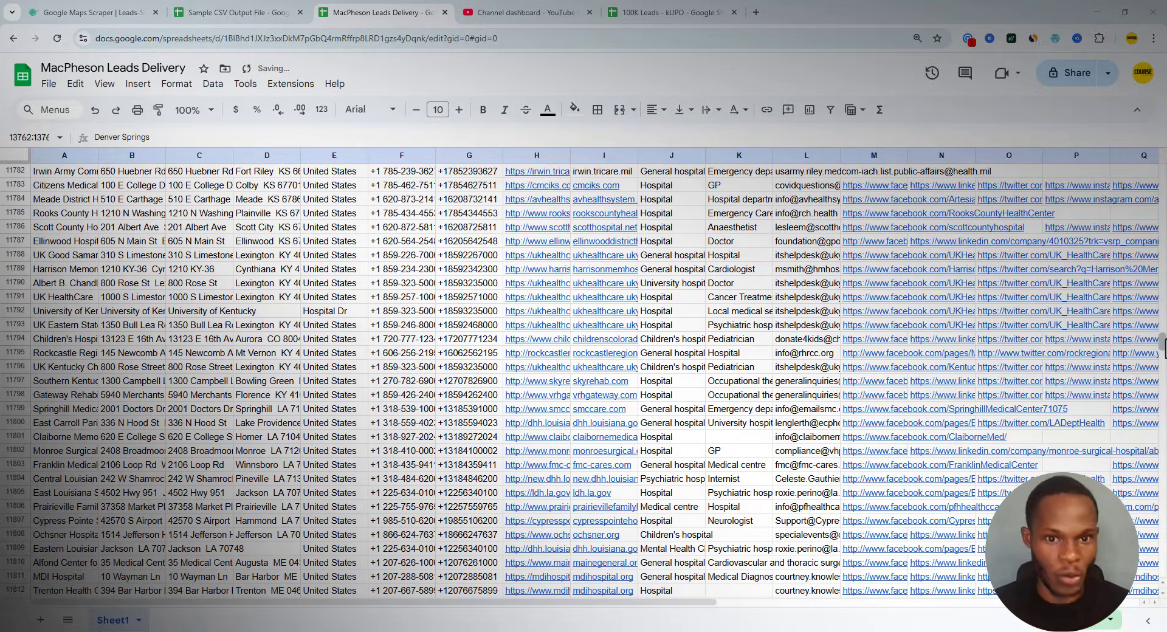
Scroll the hospital leads sheet down to around row 12900.
{"action": "scroll", "coordinate": [1156, 358], "scroll_direction": "down", "scroll_amount": 2}
{"action": "scroll", "coordinate": [1156, 359], "scroll_direction": "down", "scroll_amount": 5}
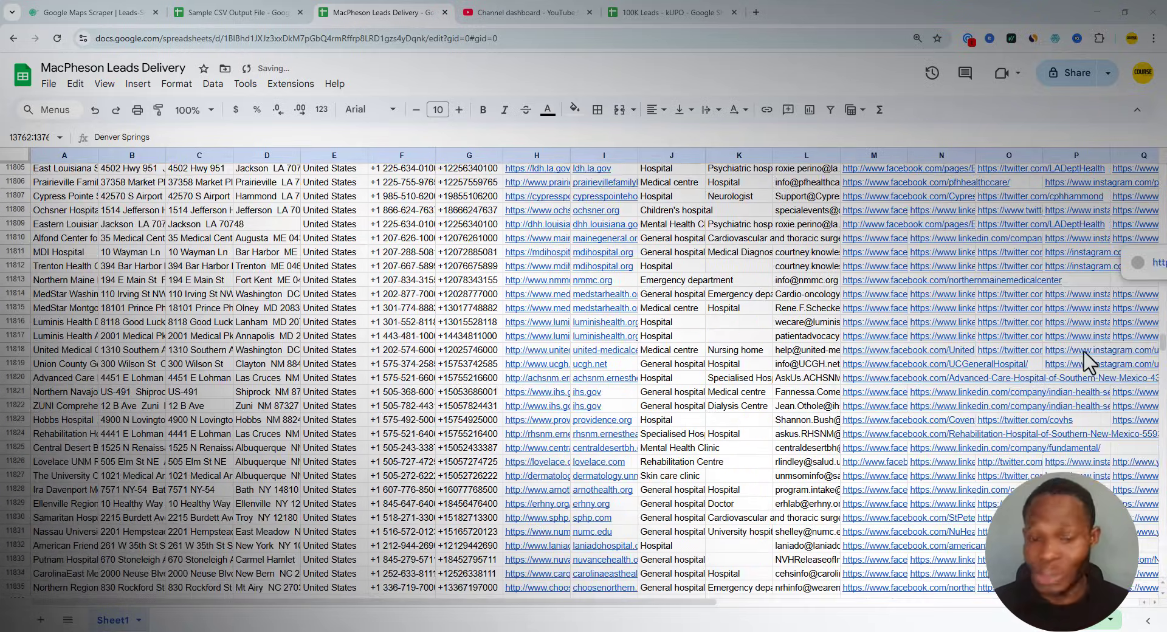
{"action": "left_click_drag", "start_coordinate": [1163, 344], "coordinate": [1163, 447]}
{"action": "scroll", "coordinate": [1163, 358], "scroll_direction": "up", "scroll_amount": 2}
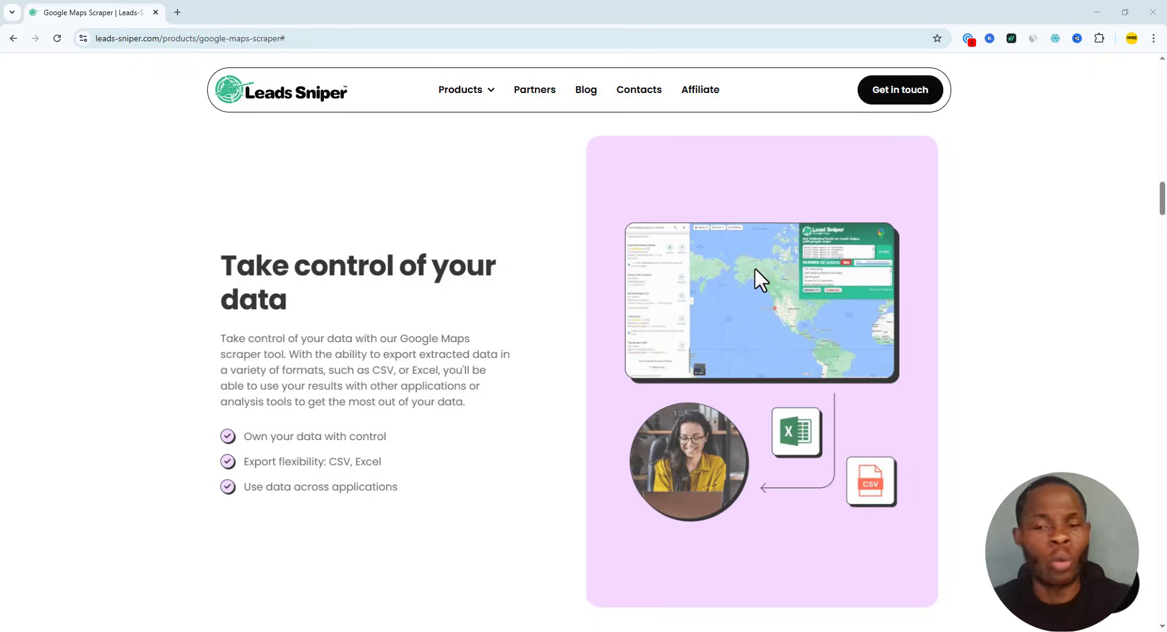
Scroll through How it works, Use cases, Screenshots and 60+ fields down to Simple, affordable pricing.
{"action": "scroll", "coordinate": [754, 266], "scroll_direction": "down", "scroll_amount": 5}
{"action": "scroll", "coordinate": [760, 273], "scroll_direction": "down", "scroll_amount": 2}
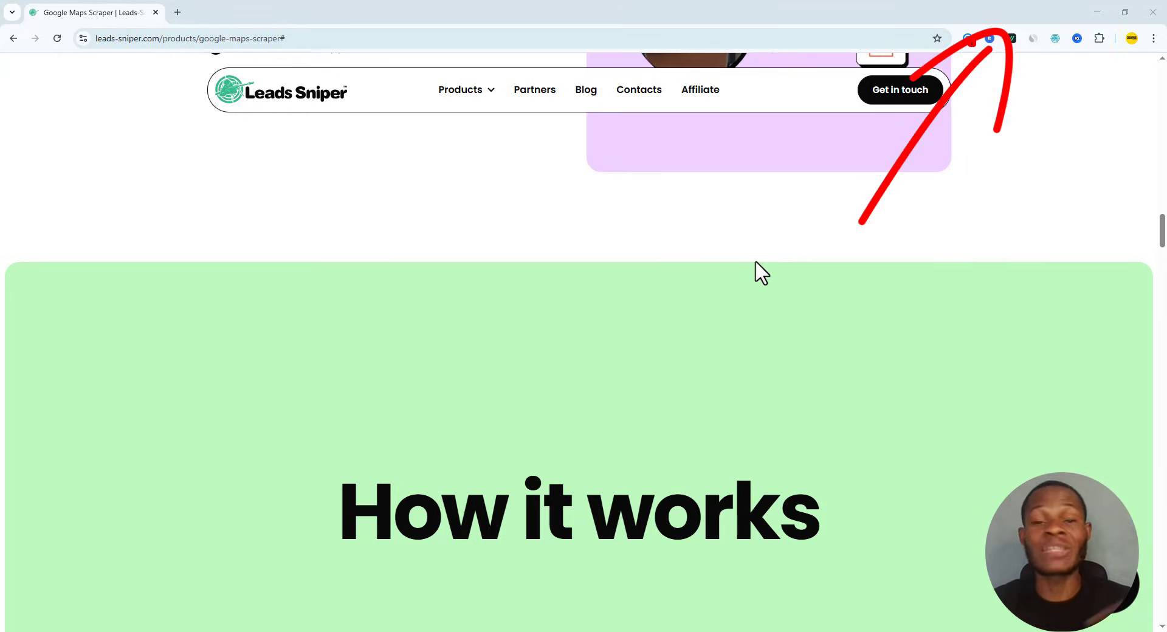
{"action": "scroll", "coordinate": [758, 271], "scroll_direction": "down", "scroll_amount": 5}
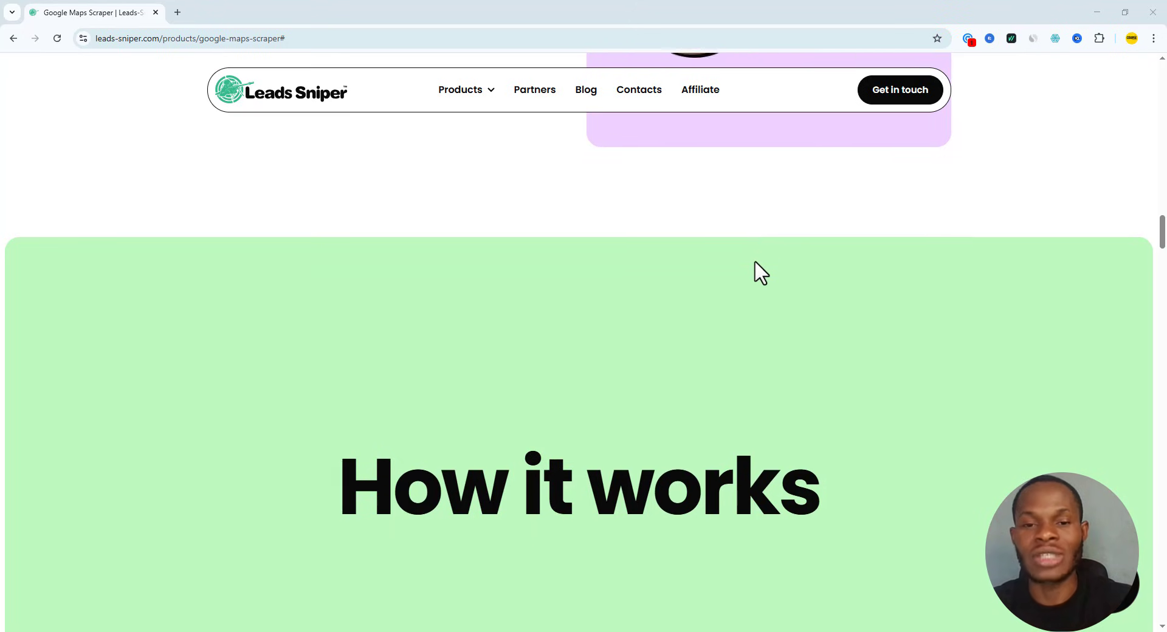
{"action": "scroll", "coordinate": [785, 272], "scroll_direction": "down", "scroll_amount": 10}
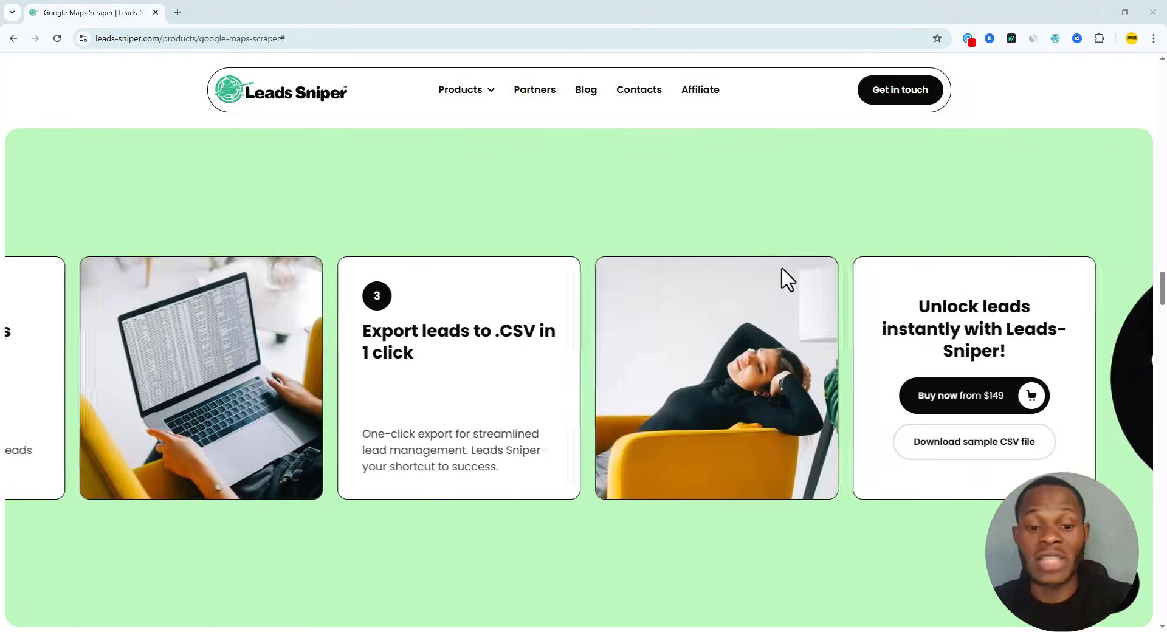
{"action": "scroll", "coordinate": [835, 340], "scroll_direction": "down", "scroll_amount": 8}
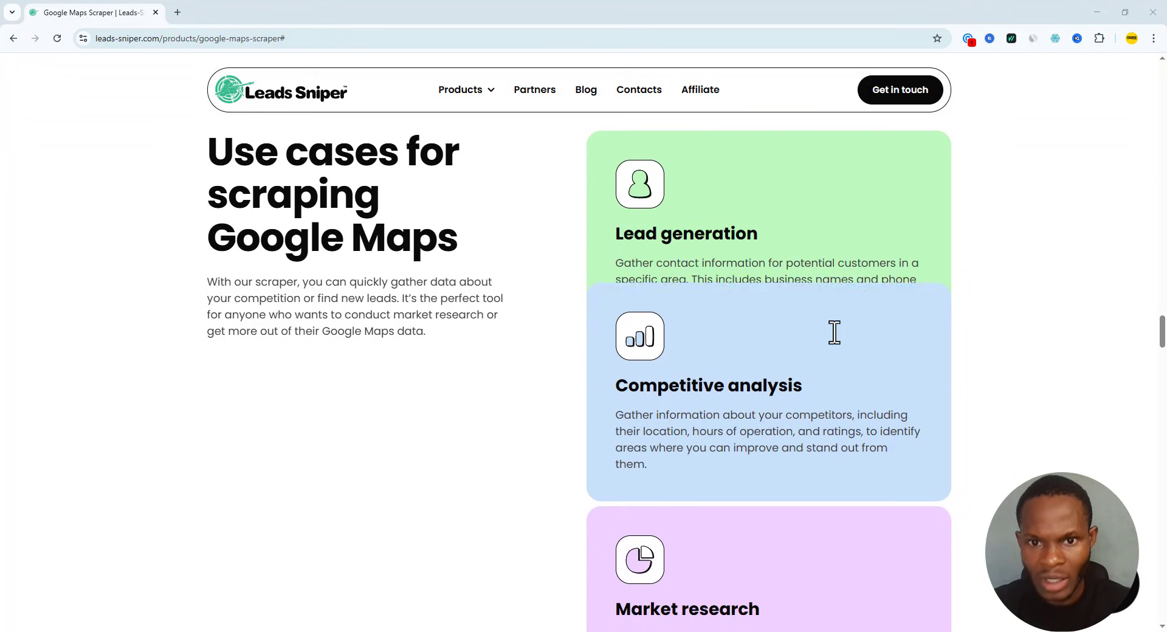
{"action": "scroll", "coordinate": [841, 341], "scroll_direction": "down", "scroll_amount": 8}
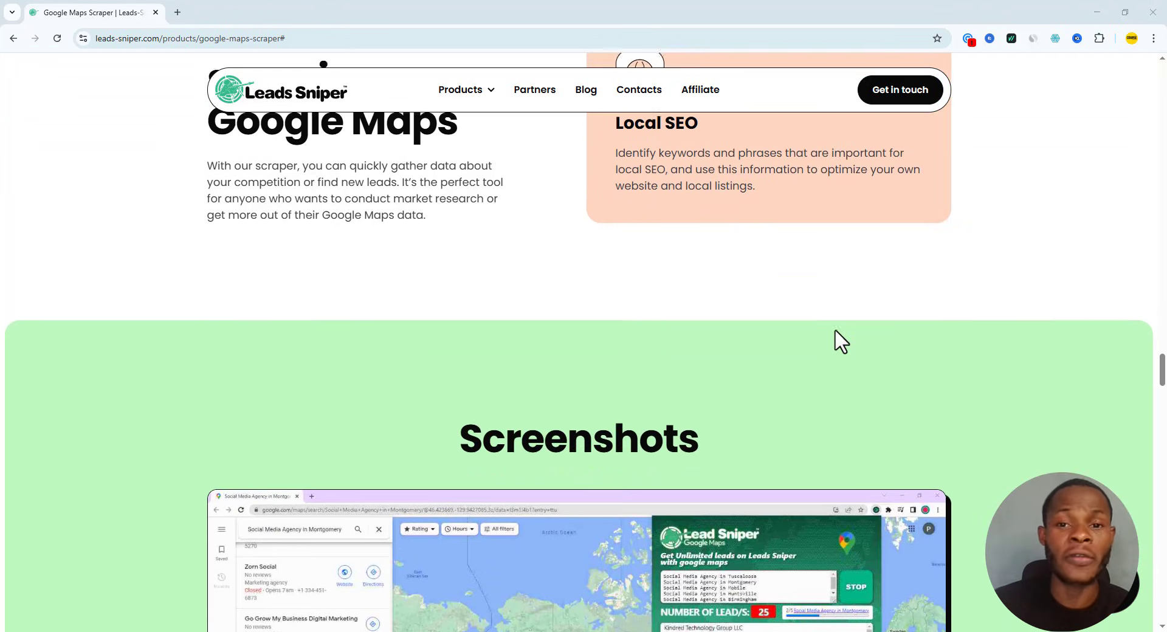
{"action": "scroll", "coordinate": [850, 344], "scroll_direction": "down", "scroll_amount": 8}
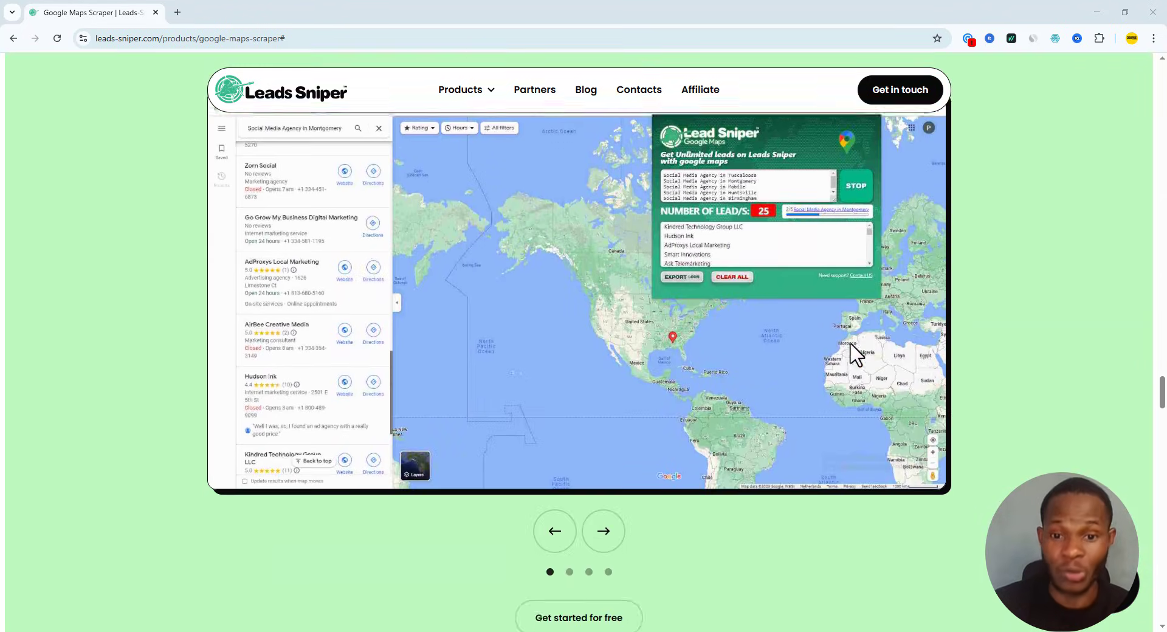
{"action": "scroll", "coordinate": [856, 354], "scroll_direction": "down", "scroll_amount": 5}
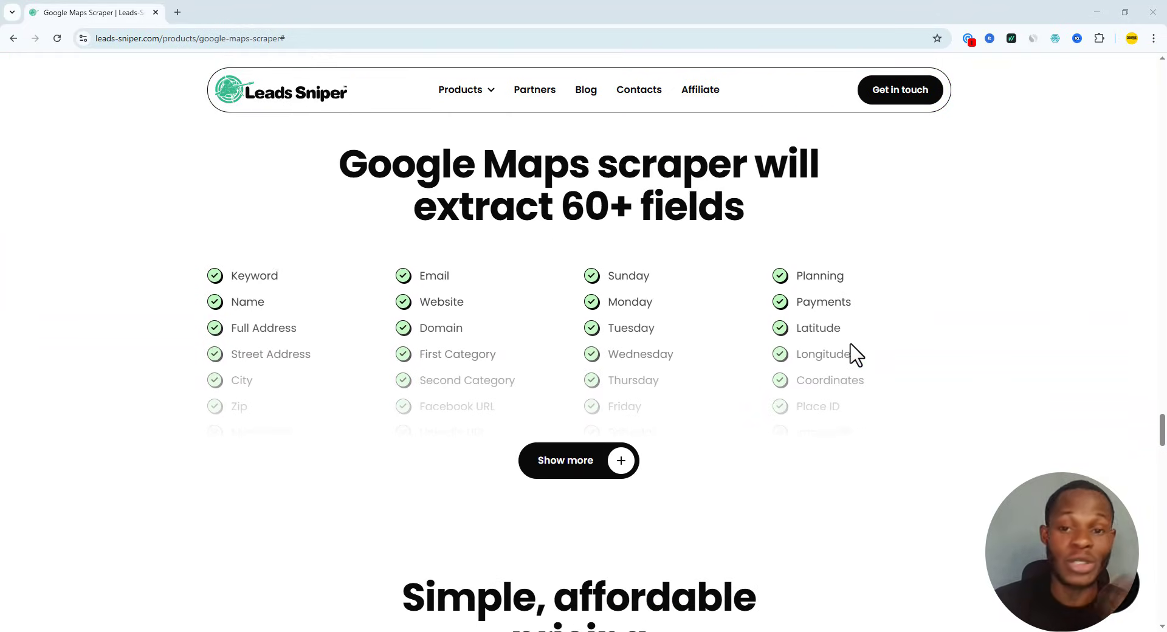
{"action": "scroll", "coordinate": [853, 353], "scroll_direction": "down", "scroll_amount": 6}
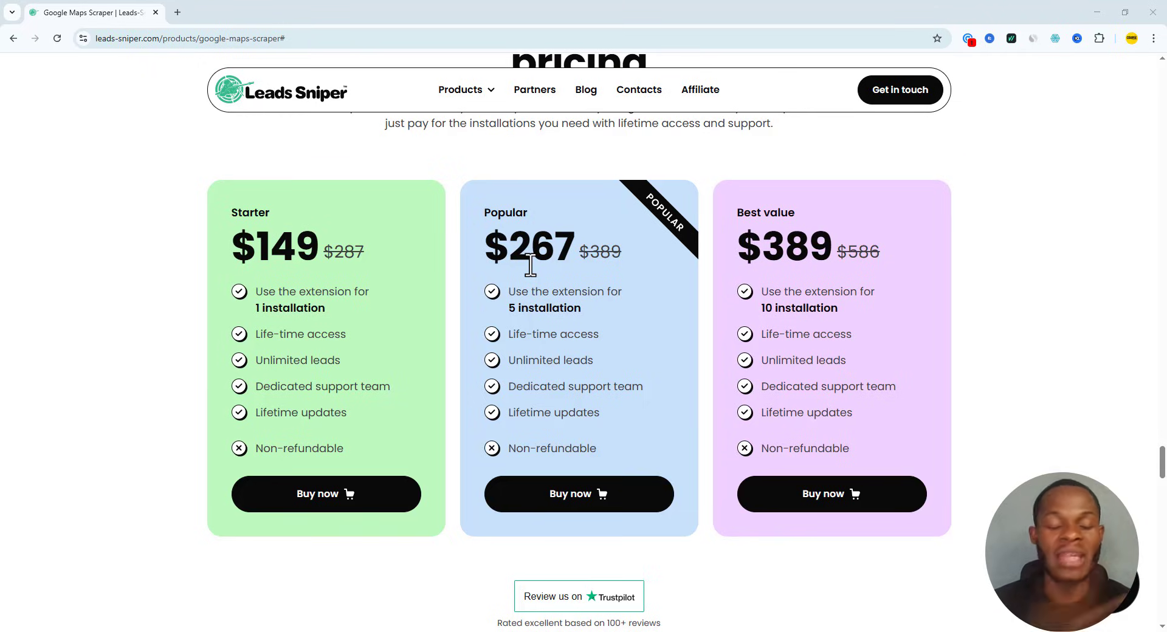
Highlight the Starter $149 price, then the Popular tier's price and features.
{"action": "scroll", "coordinate": [530, 265], "scroll_direction": "up", "scroll_amount": 1}
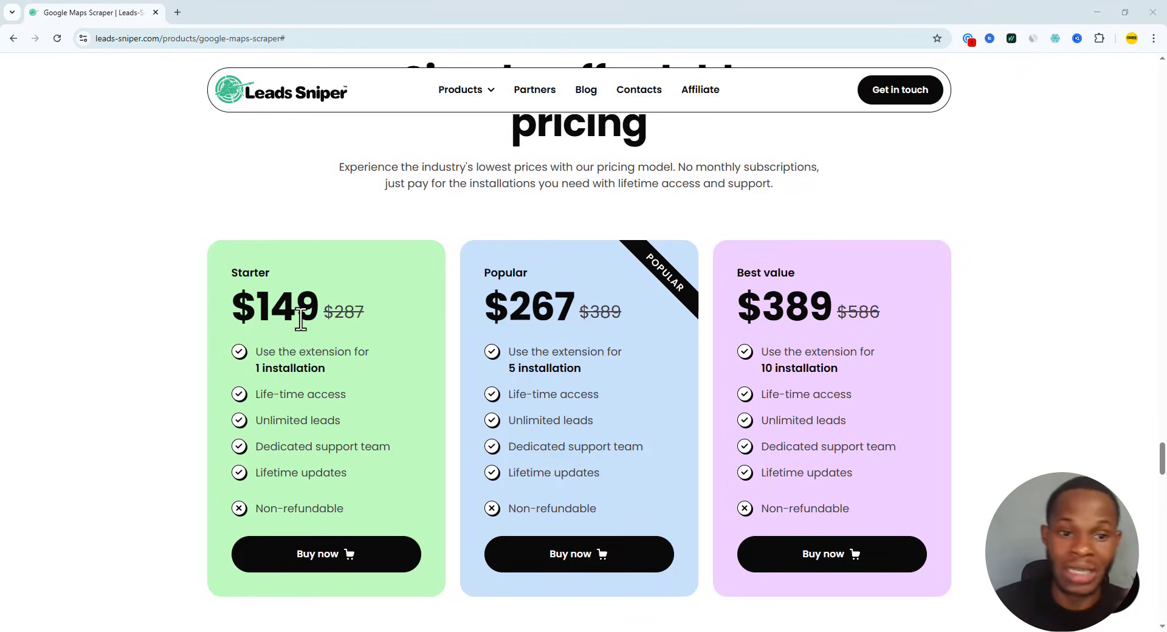
{"action": "left_click_drag", "start_coordinate": [320, 318], "coordinate": [265, 320]}
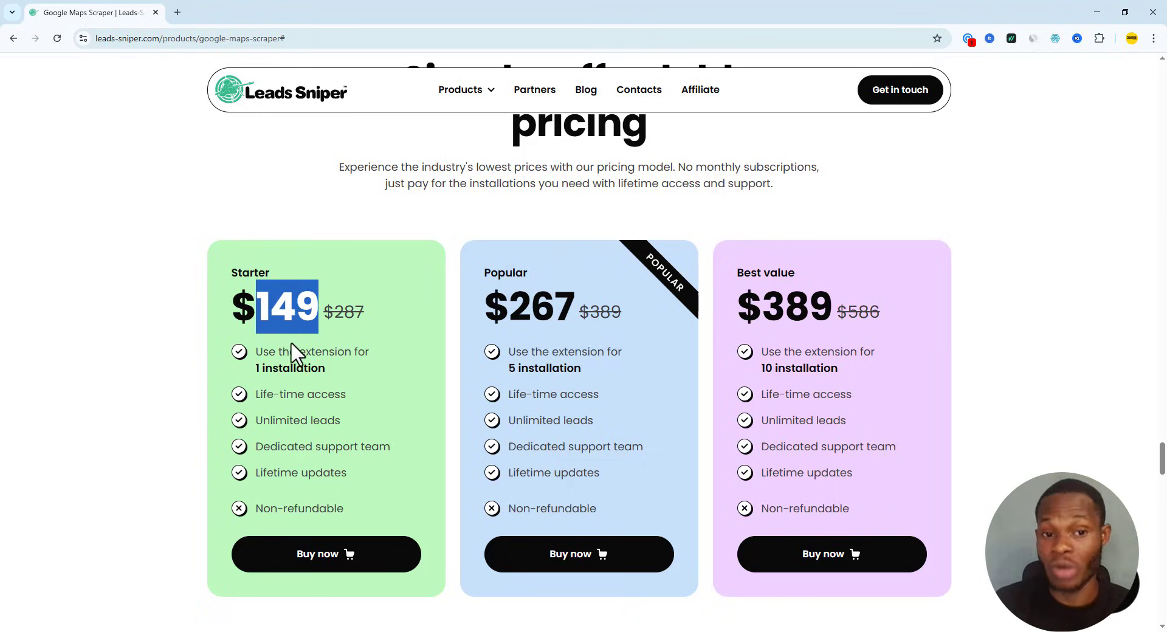
{"action": "left_click", "coordinate": [297, 355]}
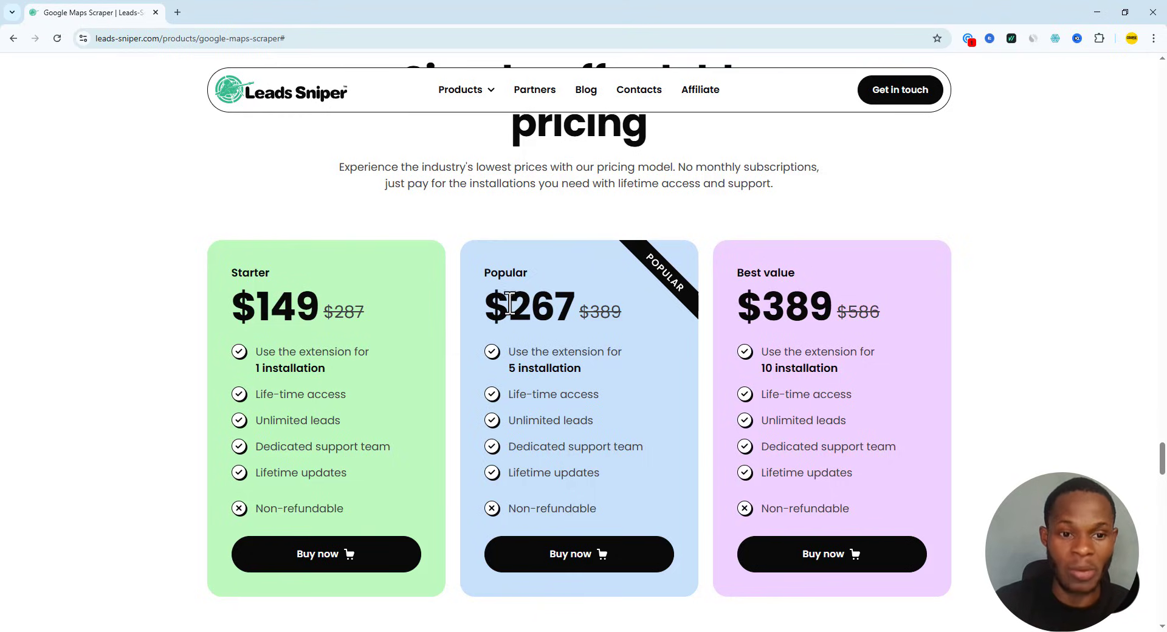
{"action": "left_click_drag", "start_coordinate": [512, 312], "coordinate": [584, 308]}
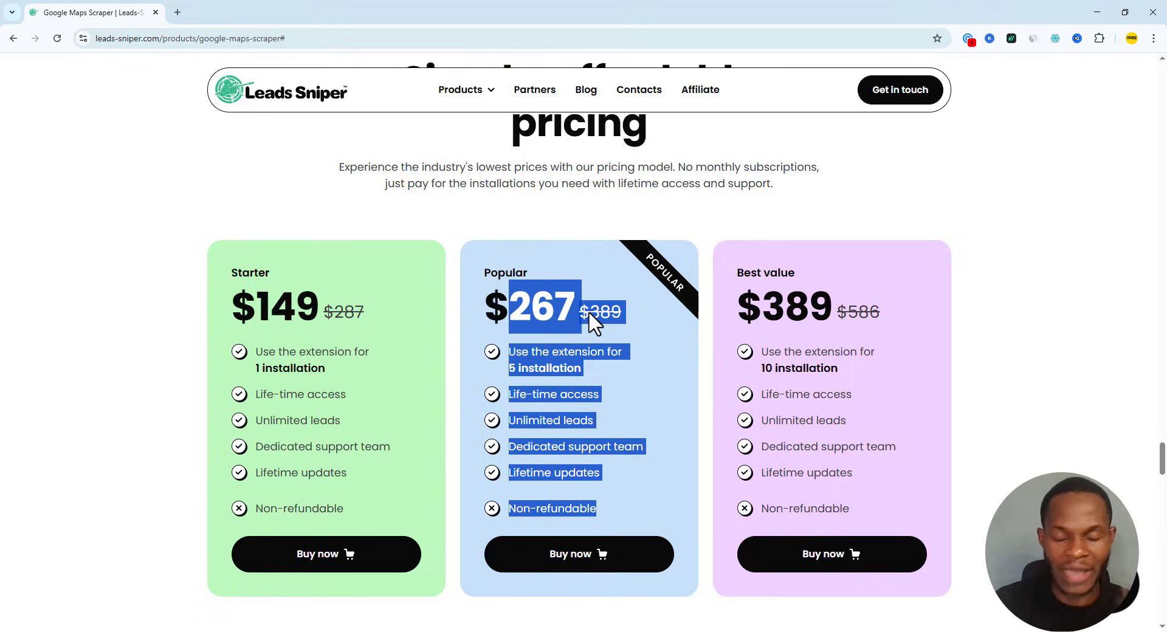
{"action": "left_click", "coordinate": [571, 268]}
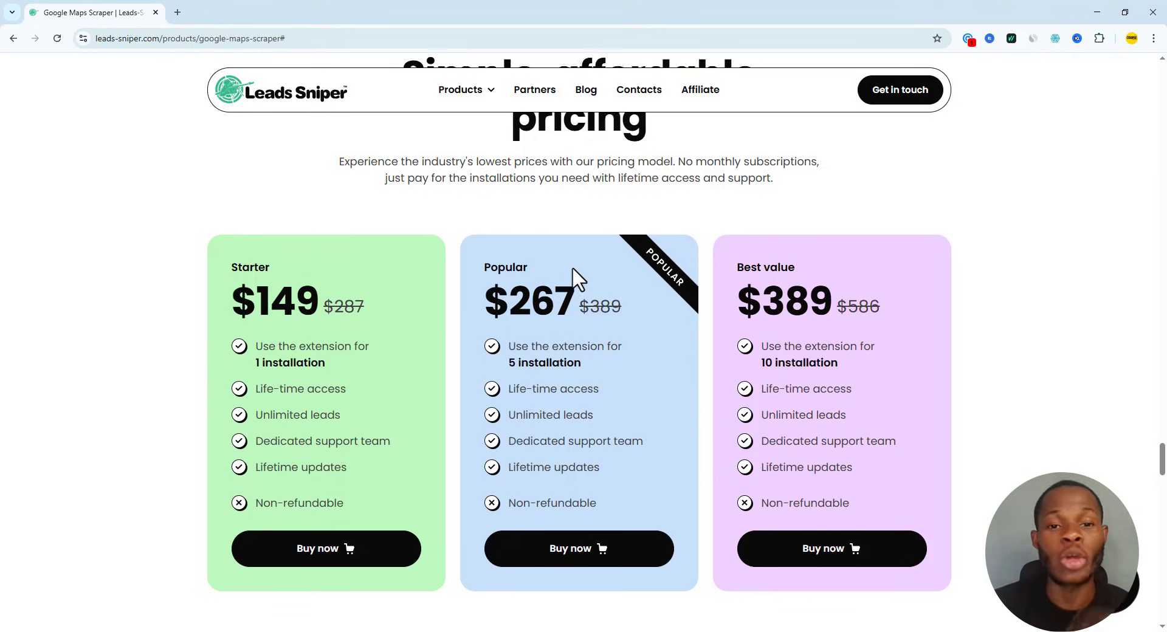
Highlight the Best value tier's 10 installations and scroll down to the Trustpilot rating.
{"action": "scroll", "coordinate": [573, 267], "scroll_direction": "down", "scroll_amount": 1}
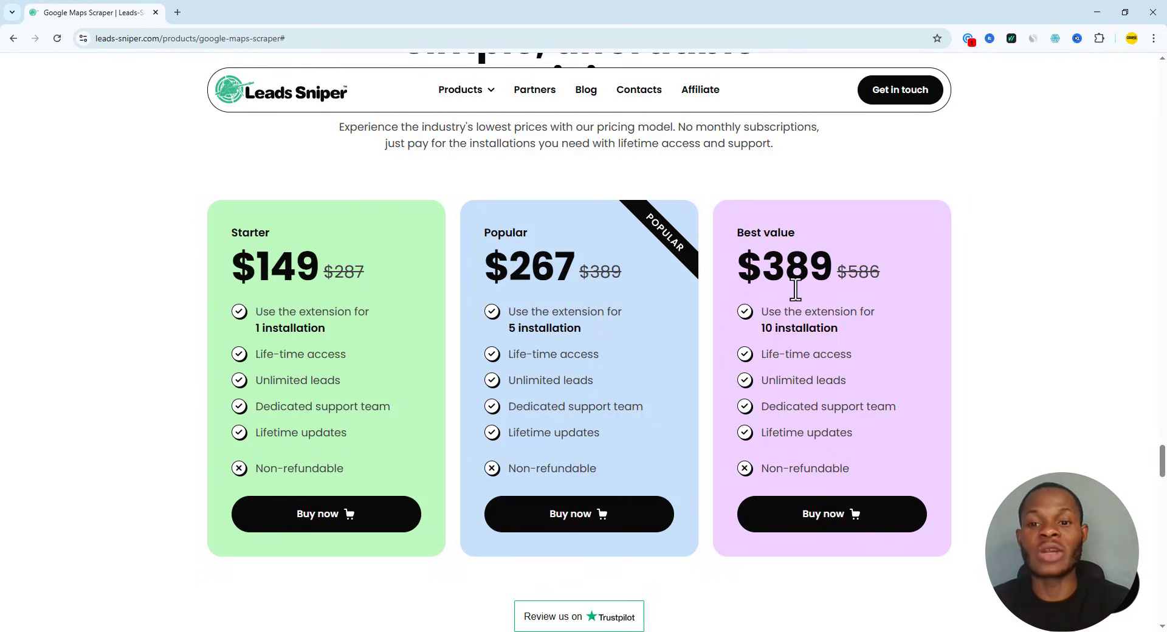
{"action": "left_click_drag", "start_coordinate": [760, 329], "coordinate": [862, 343]}
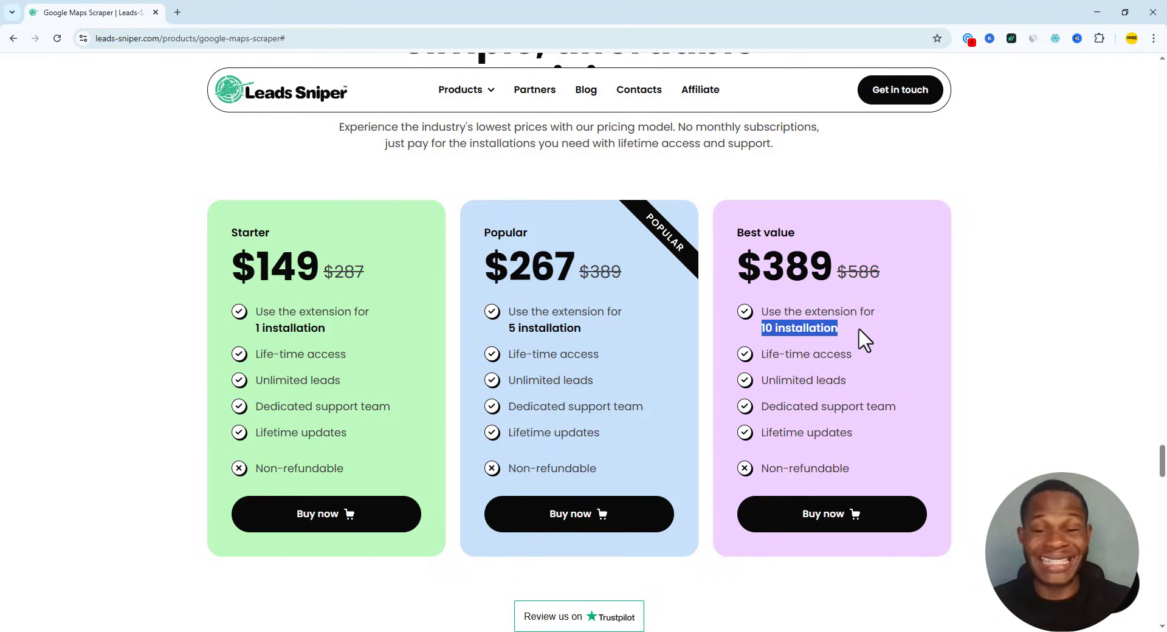
{"action": "scroll", "coordinate": [864, 341], "scroll_direction": "down", "scroll_amount": 4}
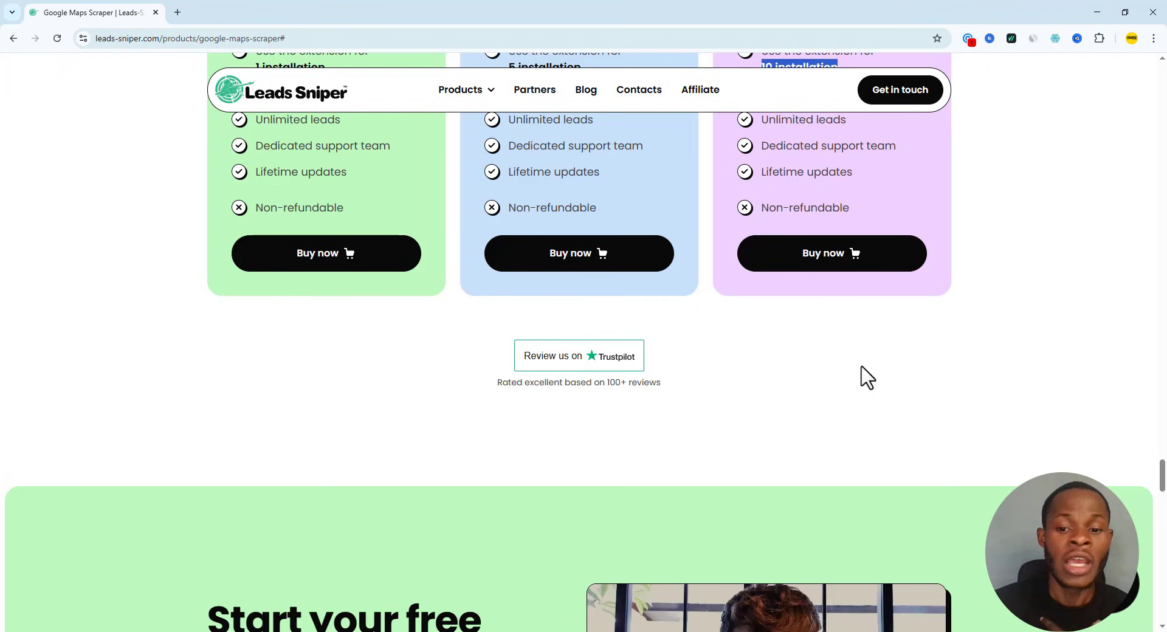
Scroll to the testimonials led by the 'One payment, unlimited leads, zero hassle' quote.
{"action": "scroll", "coordinate": [862, 367], "scroll_direction": "down", "scroll_amount": 2}
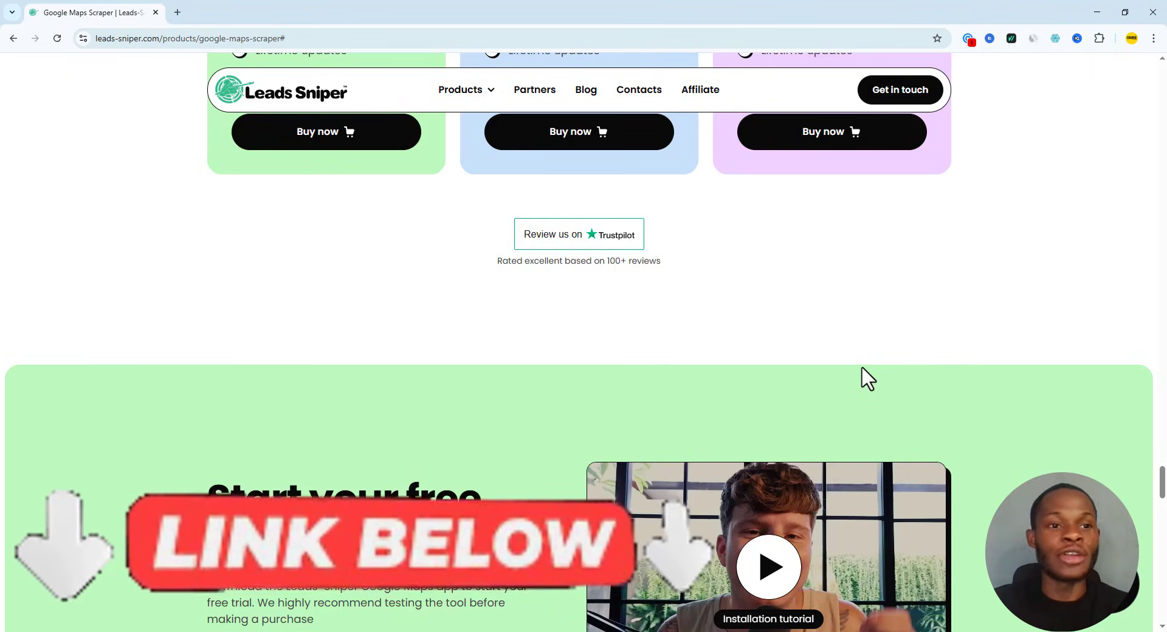
{"action": "scroll", "coordinate": [861, 367], "scroll_direction": "down", "scroll_amount": 5}
{"action": "scroll", "coordinate": [863, 371], "scroll_direction": "down", "scroll_amount": 6}
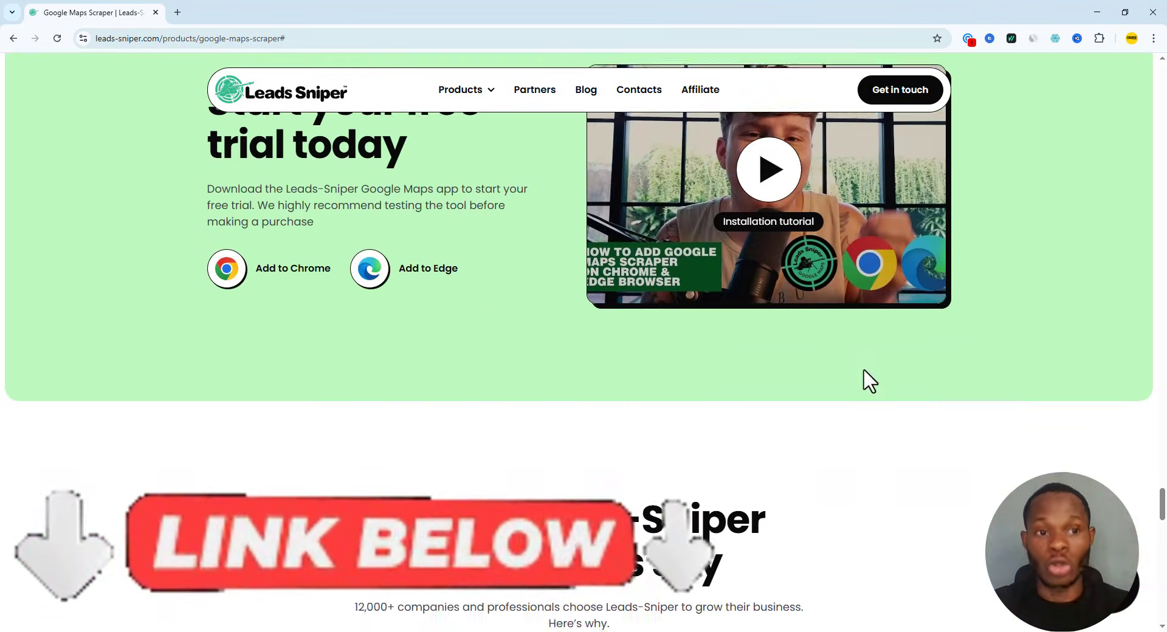
{"action": "scroll", "coordinate": [866, 389], "scroll_direction": "down", "scroll_amount": 4}
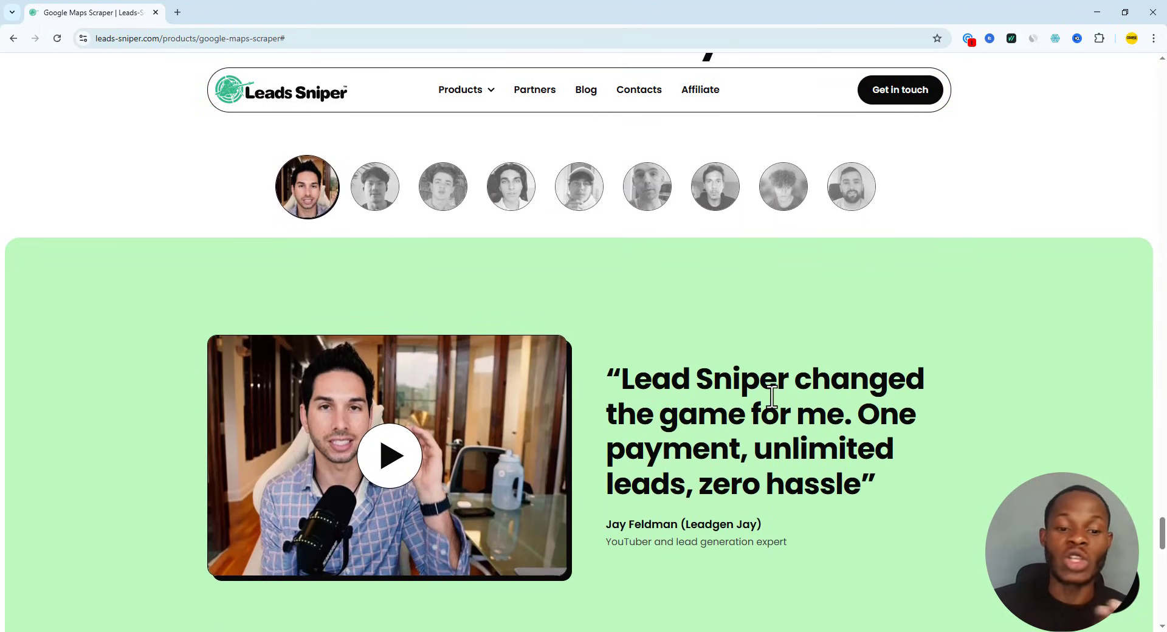
Switch through the second to sixth customer testimonials, ending on the 'One-time payment and it's super easy' quote.
{"action": "scroll", "coordinate": [771, 401], "scroll_direction": "down", "scroll_amount": 1}
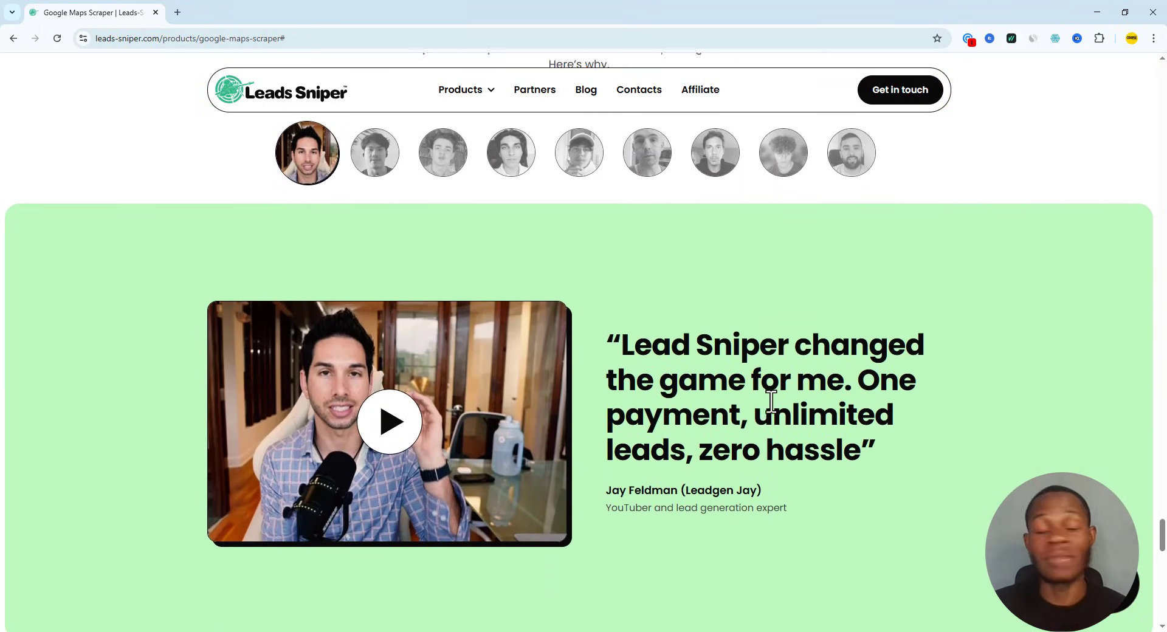
{"action": "left_click", "coordinate": [376, 145]}
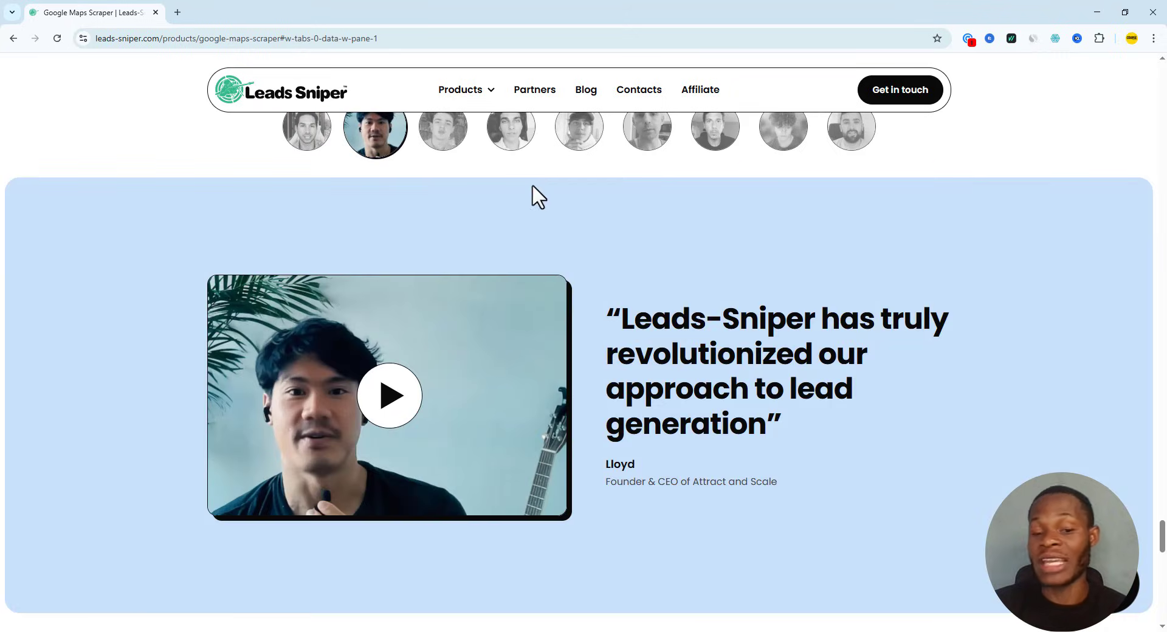
{"action": "left_click", "coordinate": [447, 150]}
{"action": "left_click", "coordinate": [532, 149]}
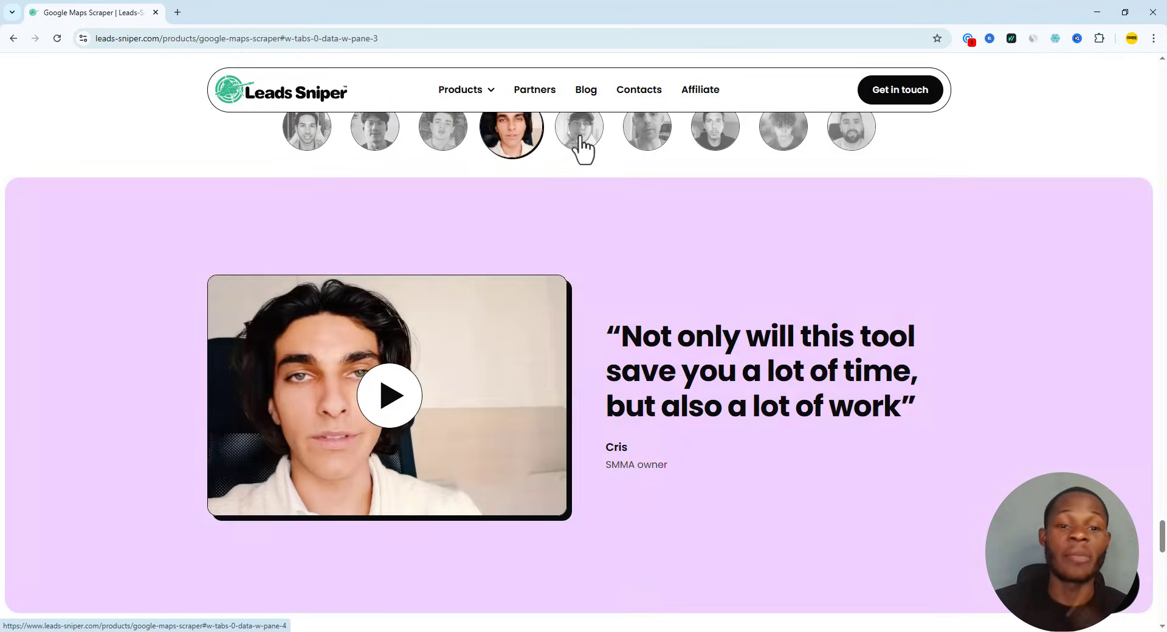
{"action": "left_click", "coordinate": [583, 149]}
{"action": "left_click", "coordinate": [662, 150]}
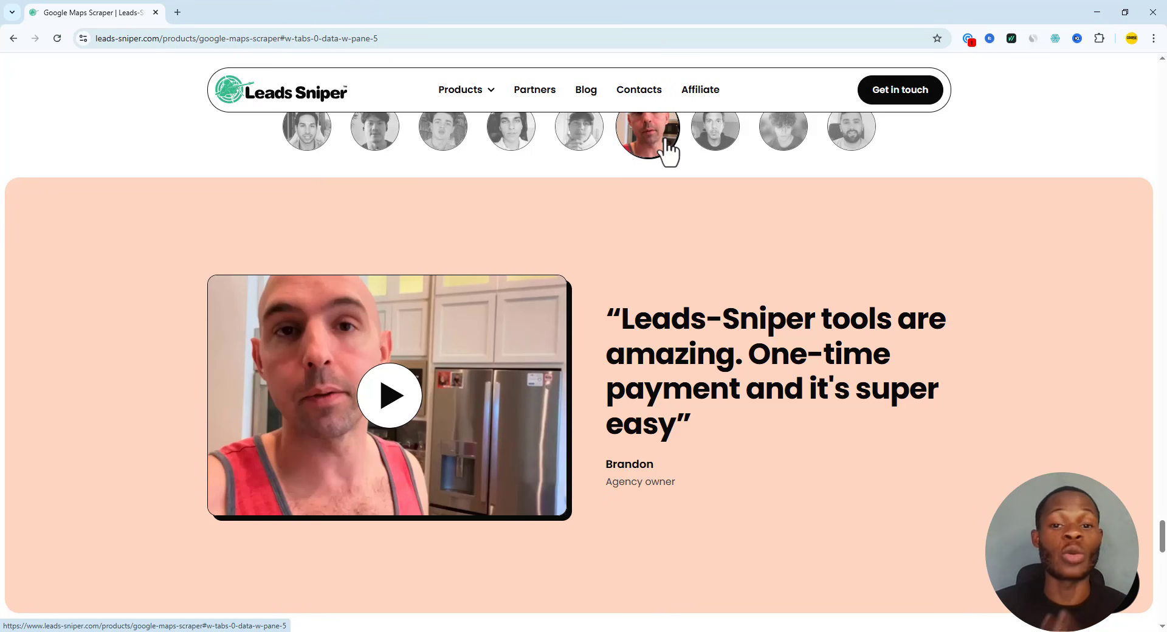